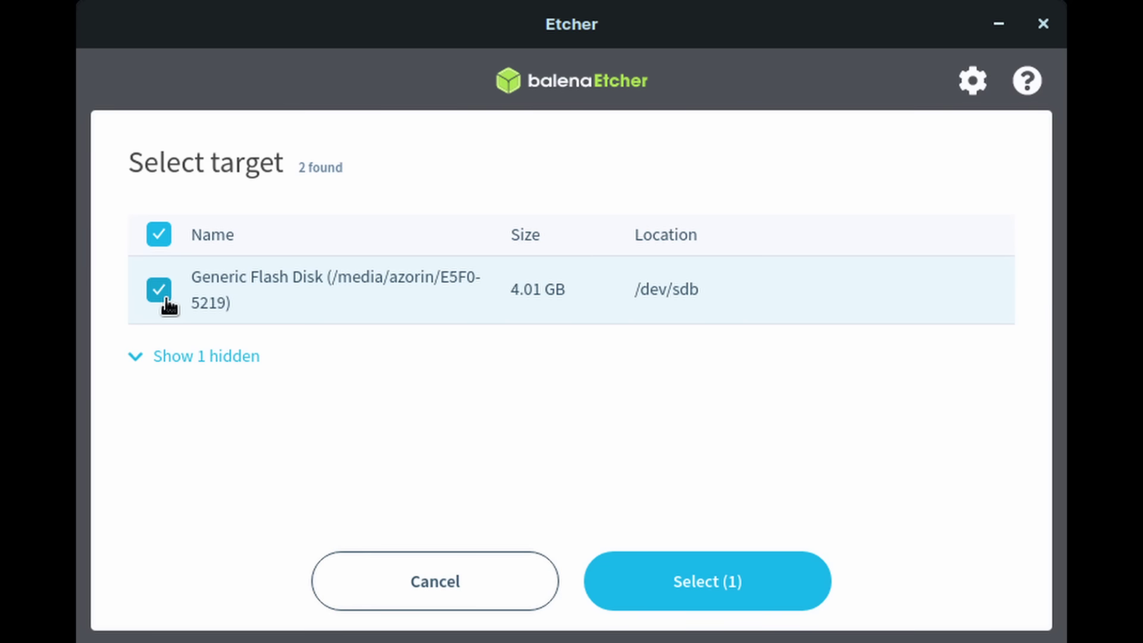
Confirm the 4.01 GB Generic Flash Disk as the write target.
click(707, 580)
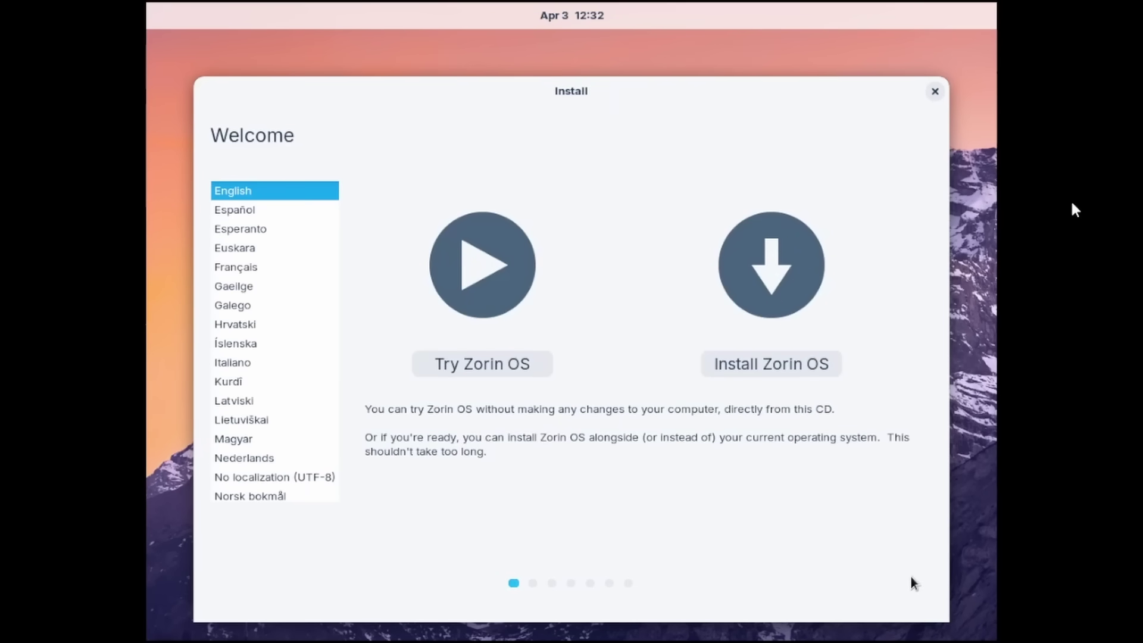
Start the live session without installing and show Accessories in the Zorin menu.
click(483, 368)
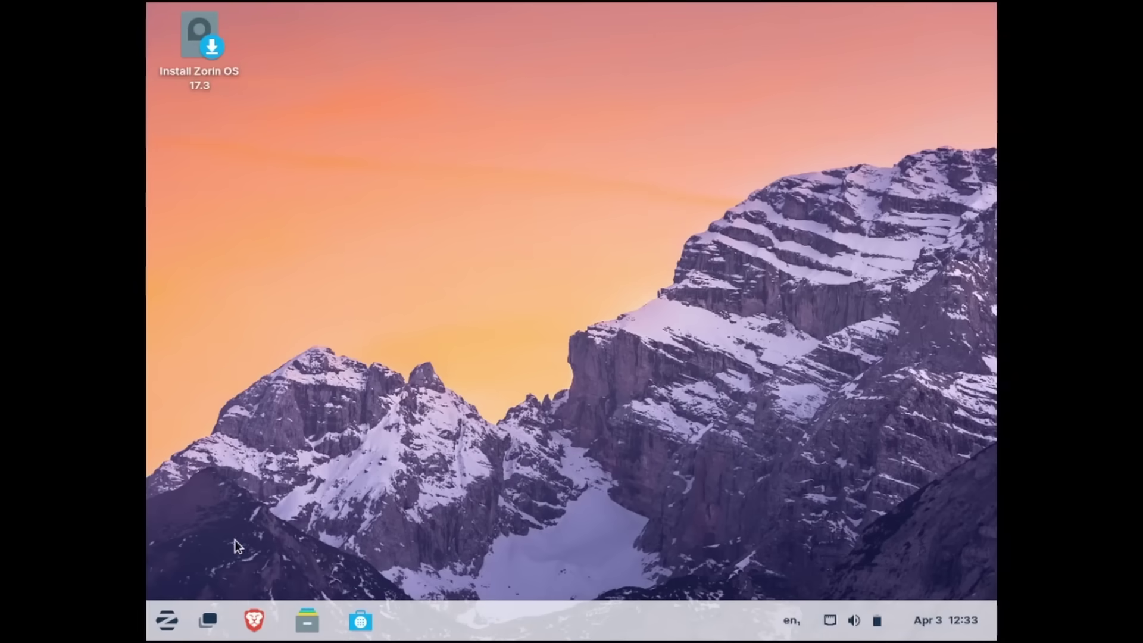
click(168, 620)
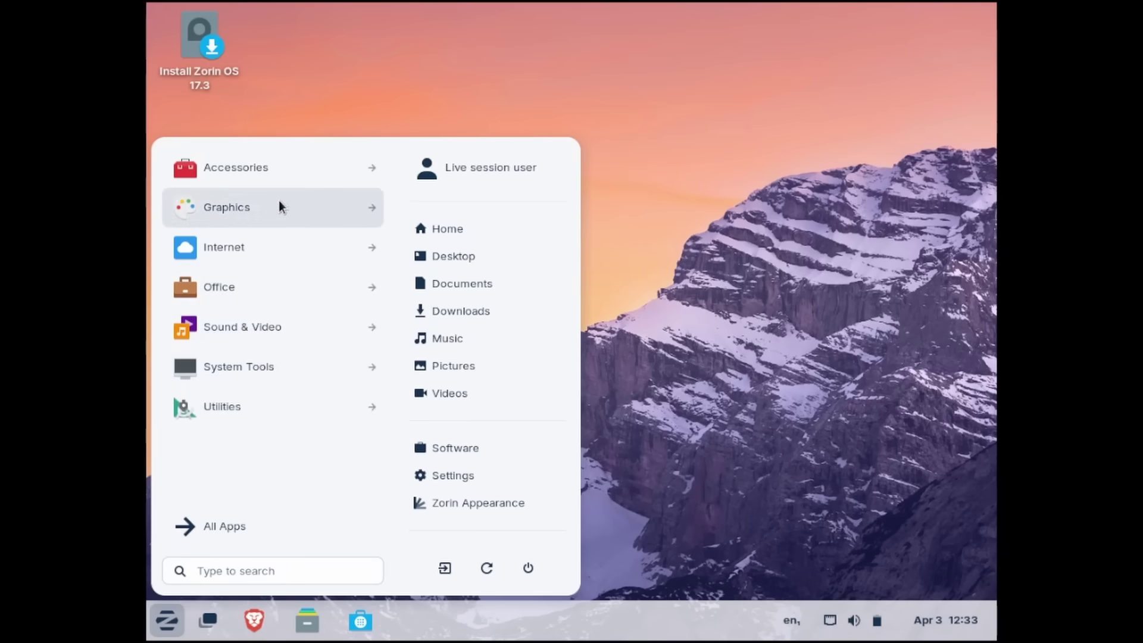
click(281, 171)
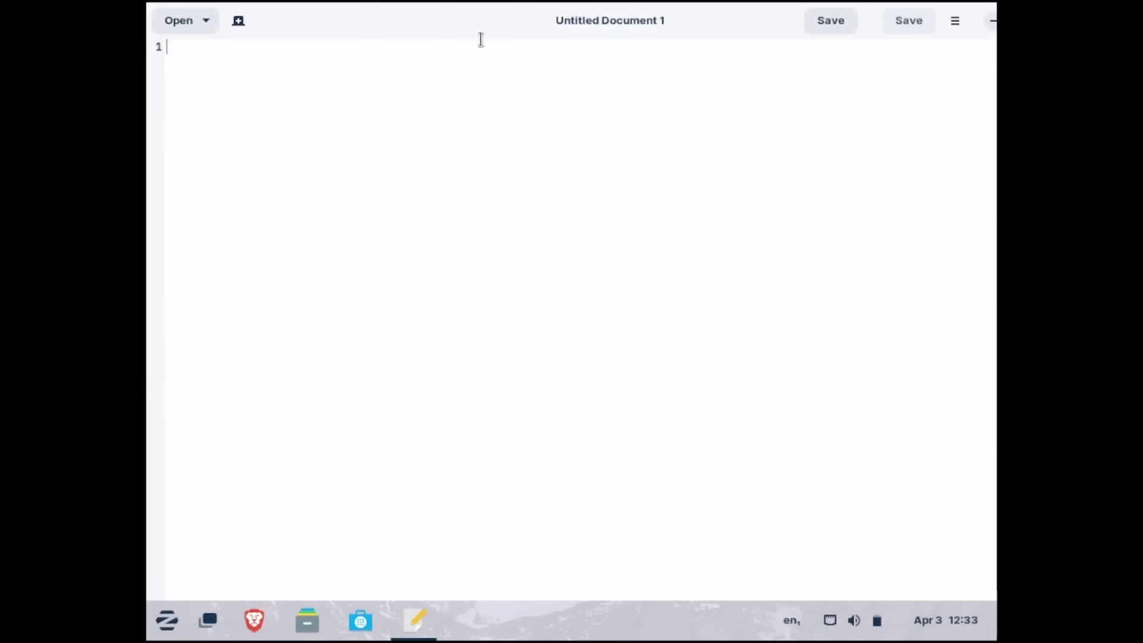
Type 'This is a text editor' in Text Editor, then close it without saving.
double_click(473, 26)
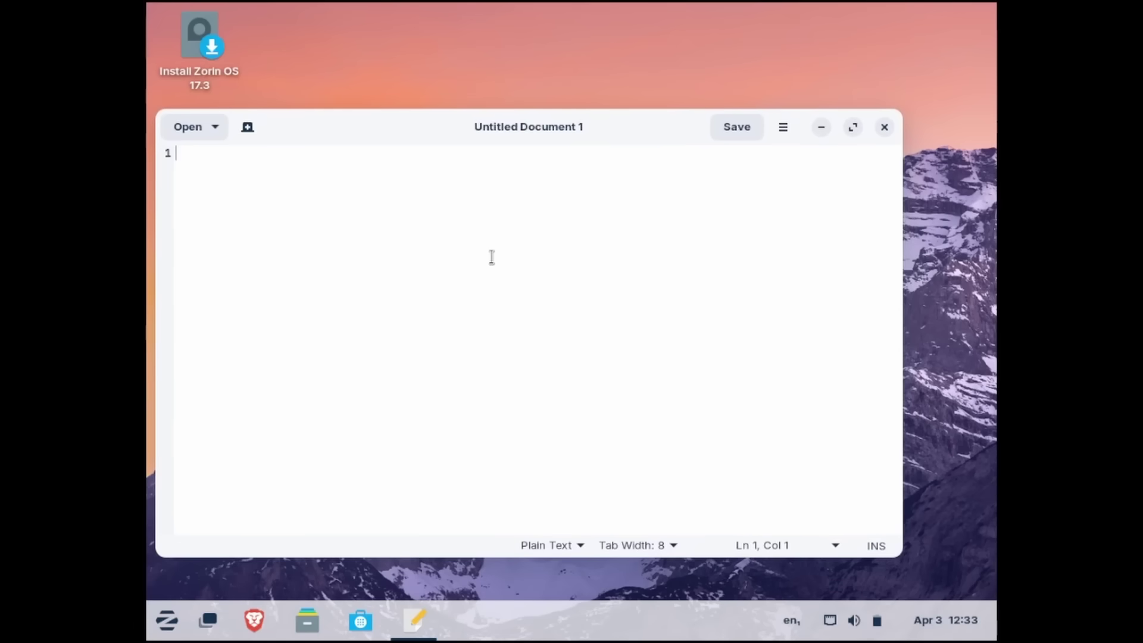
text(This is a te)
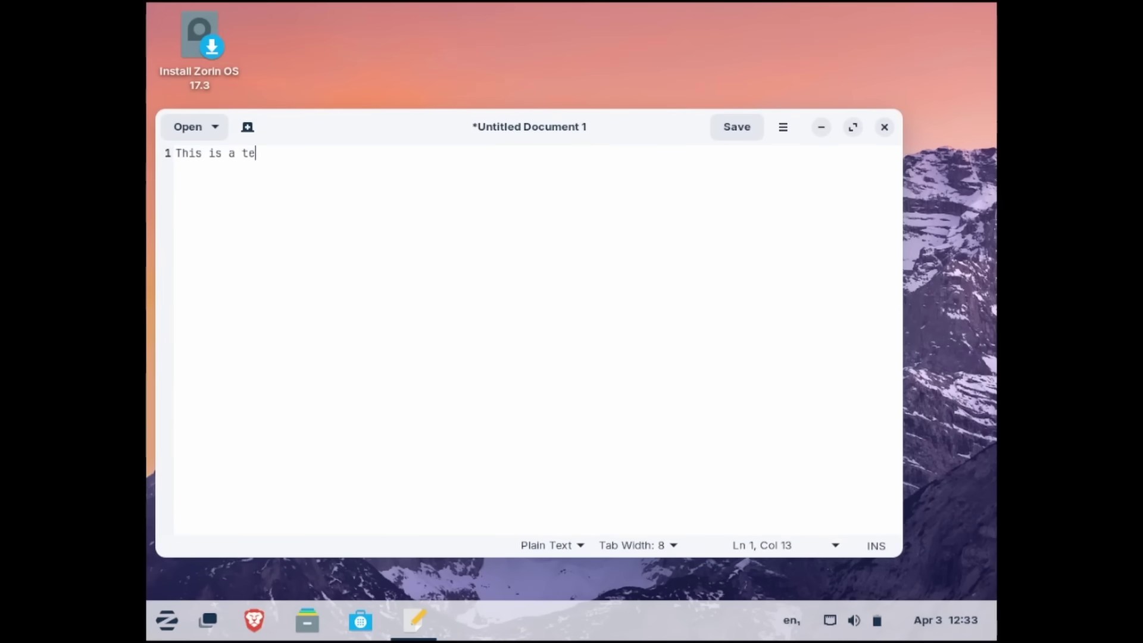
text(xt editor)
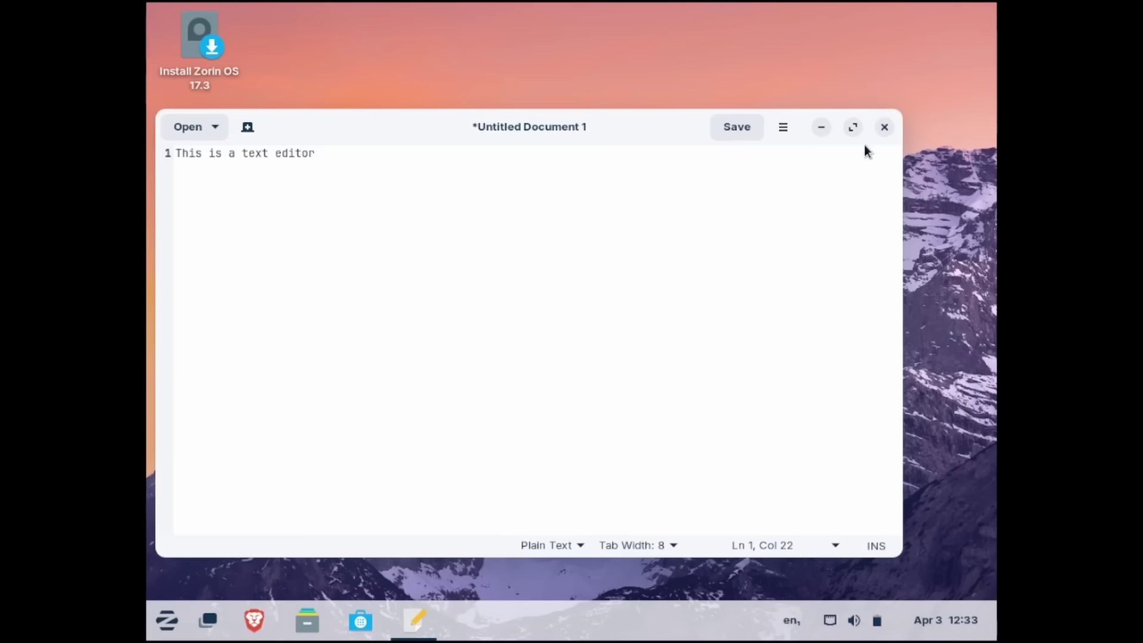
click(883, 131)
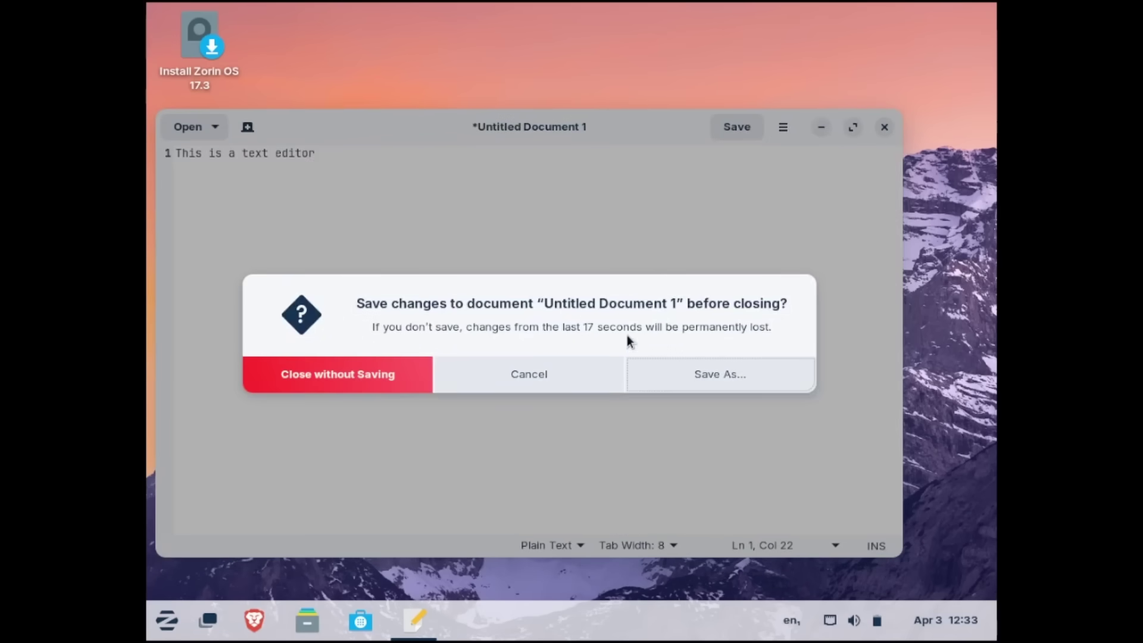
click(341, 375)
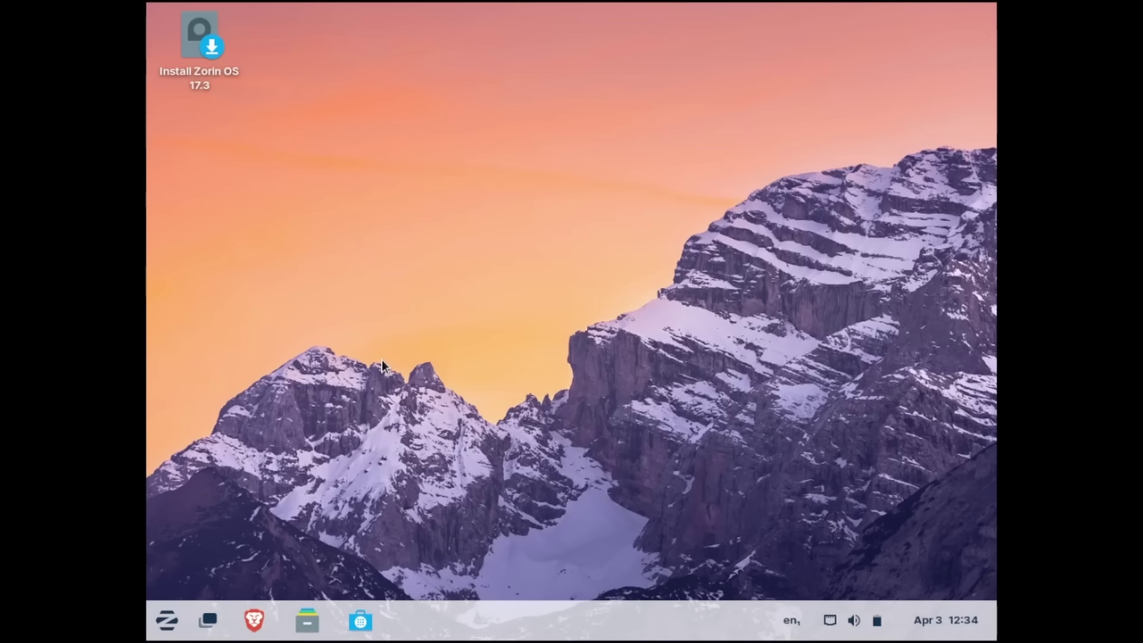
Launch the Install Zorin OS 17.3 desktop icon.
click(197, 48)
double_click(196, 47)
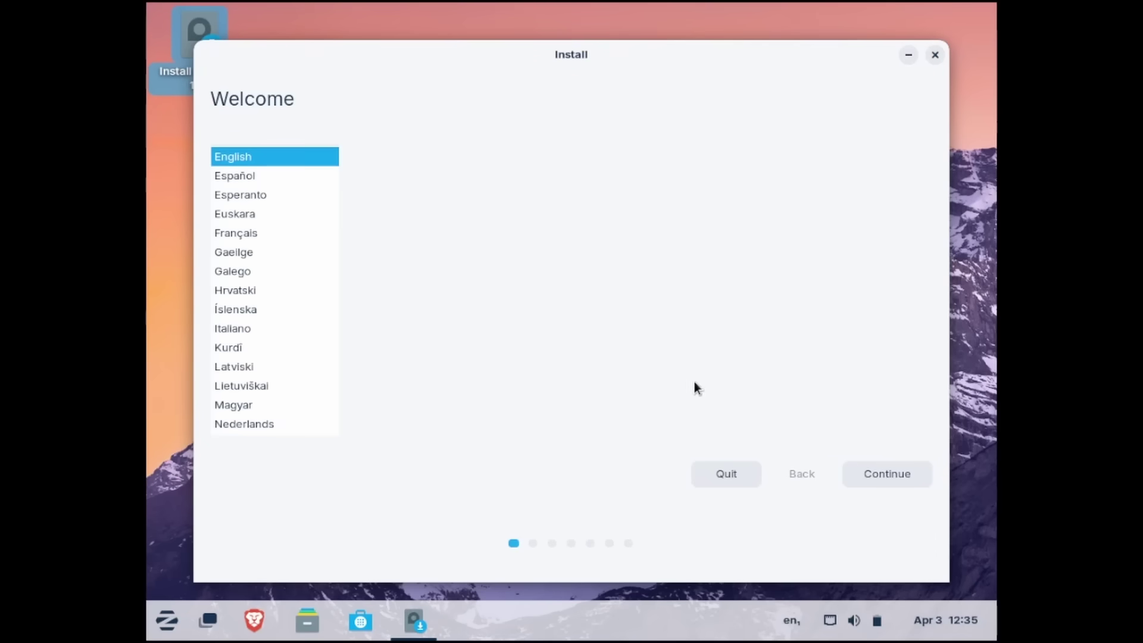
Accept English and the English (US) keyboard, opt out of the census, and continue.
click(879, 473)
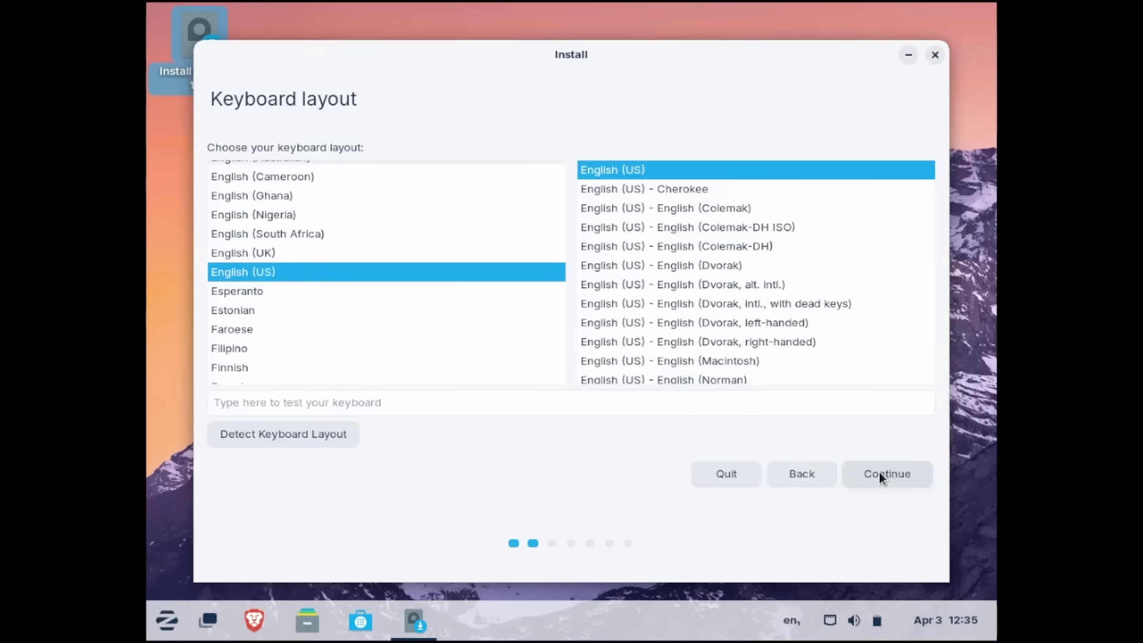
click(879, 472)
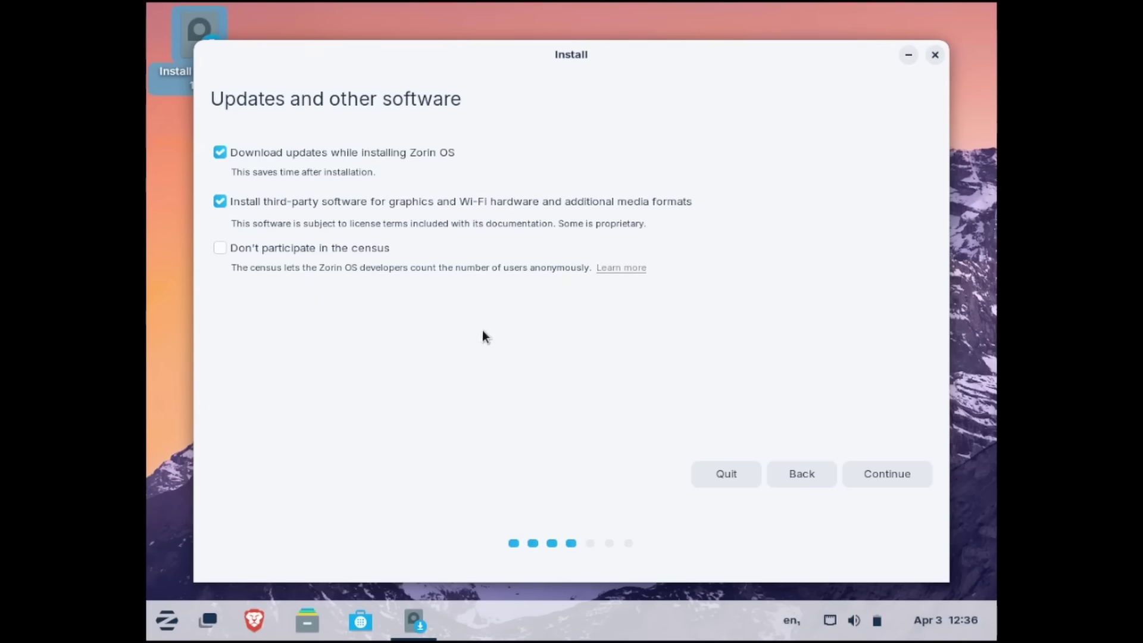
click(222, 248)
click(876, 470)
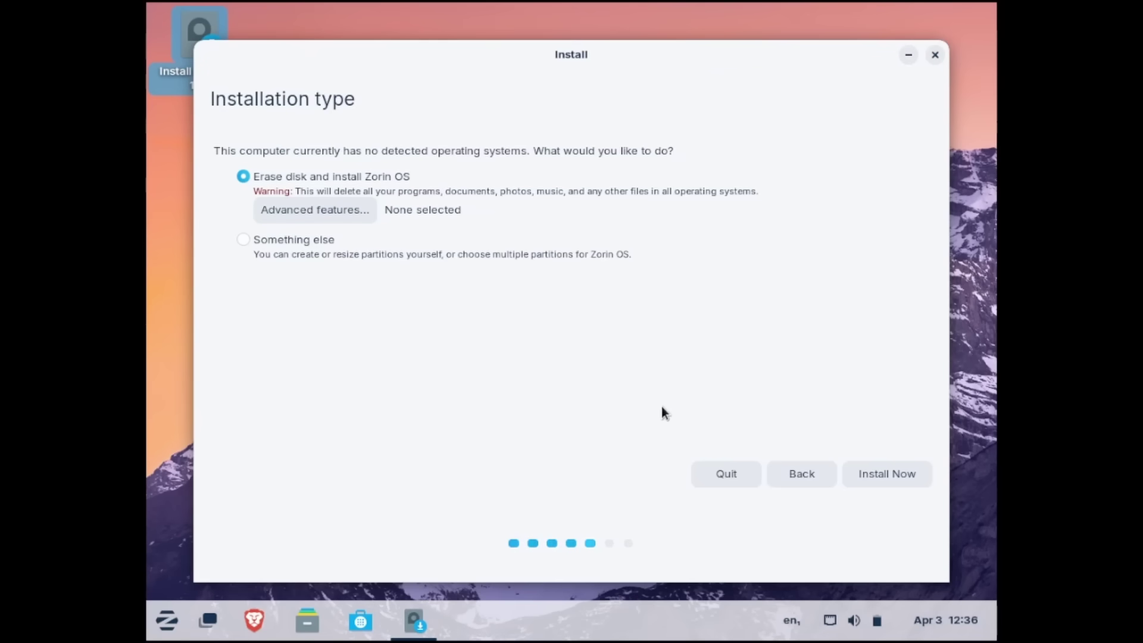
Install Zorin OS with Erase disk and approve writing the partition changes.
click(878, 474)
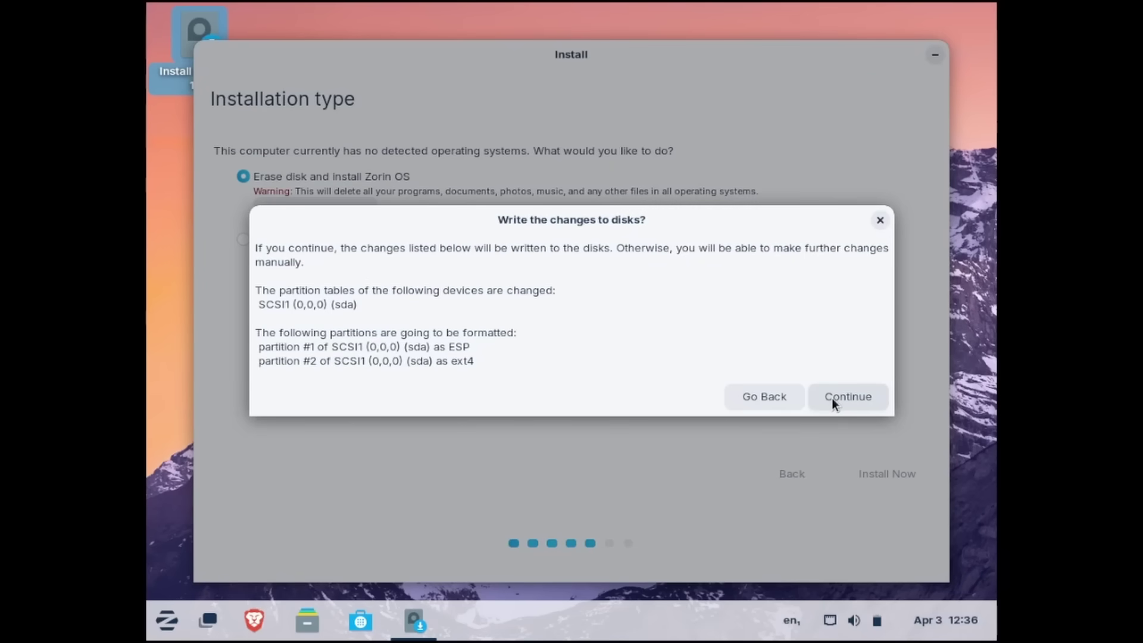
click(832, 399)
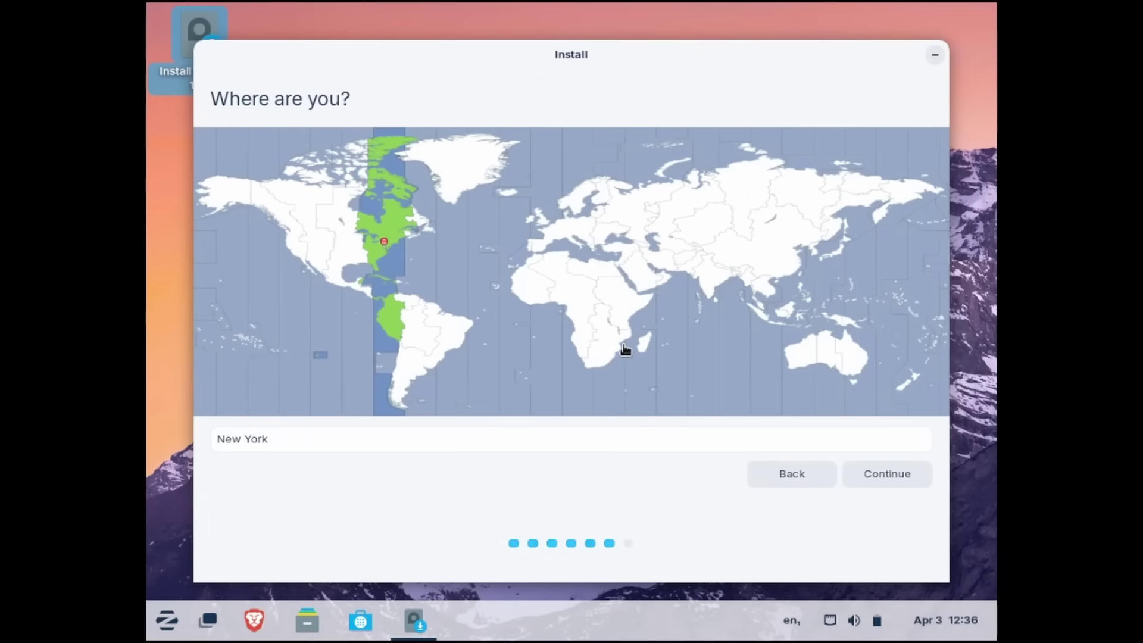
Keep New York, enter your name, computer name 'zorin' and a confirmed password, then install.
key(Return)
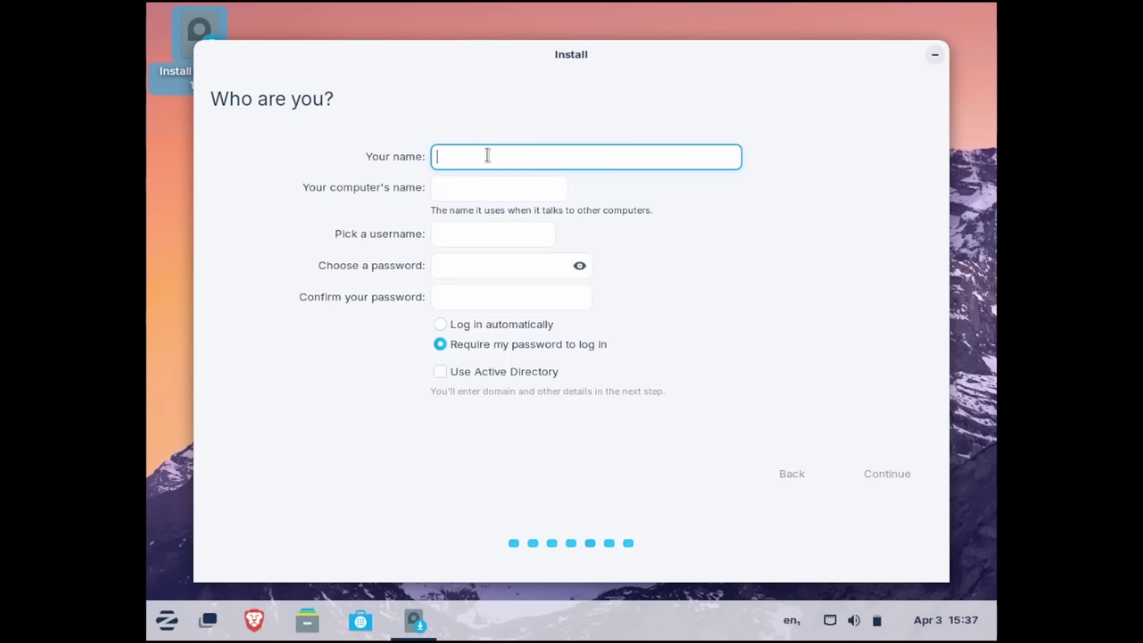
text(Gary Sims)
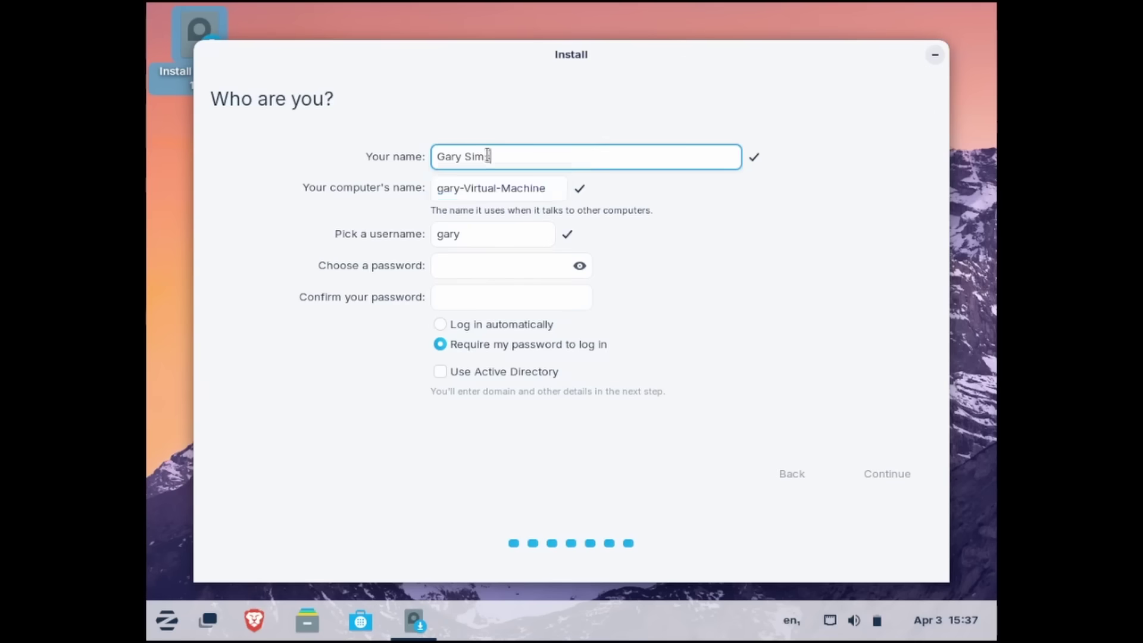
key(Tab)
key(BackSpace)
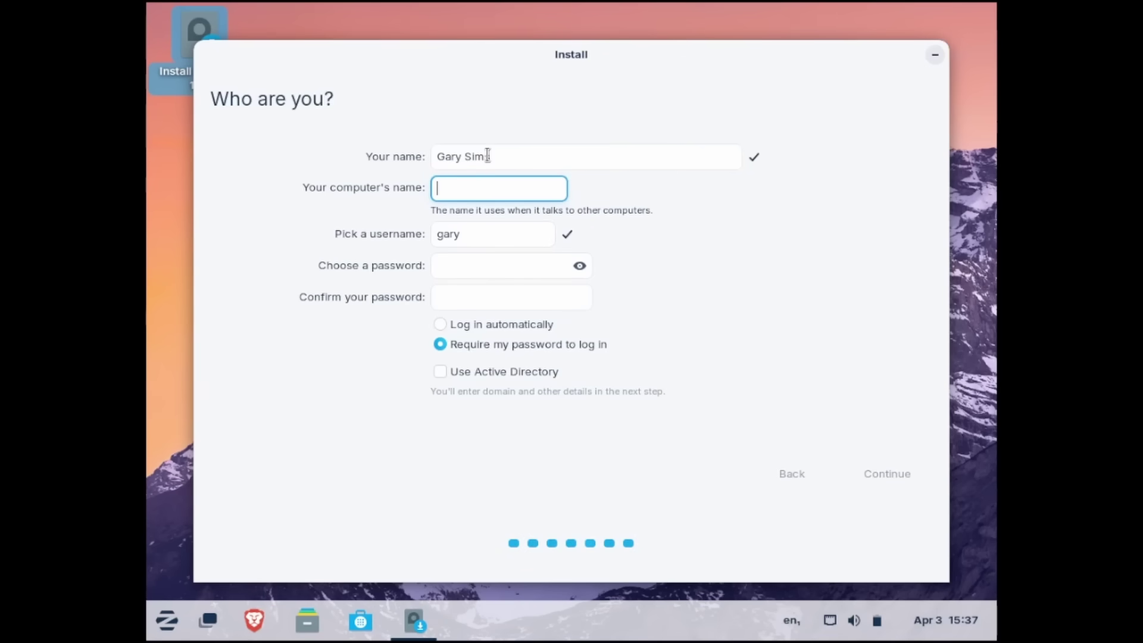
text(zorin)
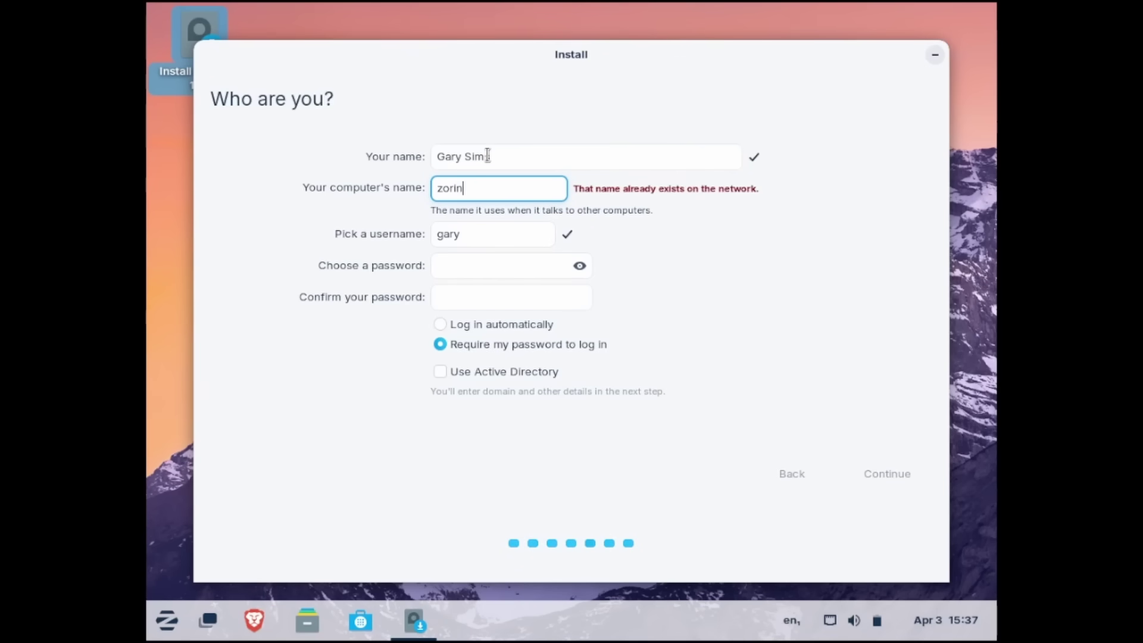
key(Tab)
key(Tab)
text(•••••••)
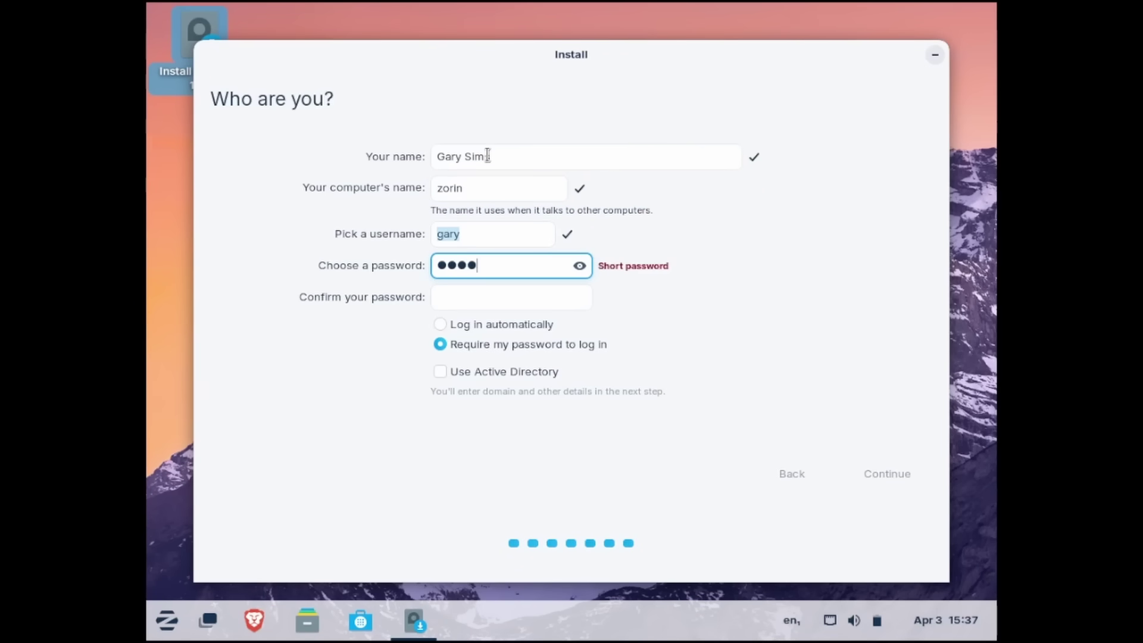
text(•)
key(Tab)
text(••••••••)
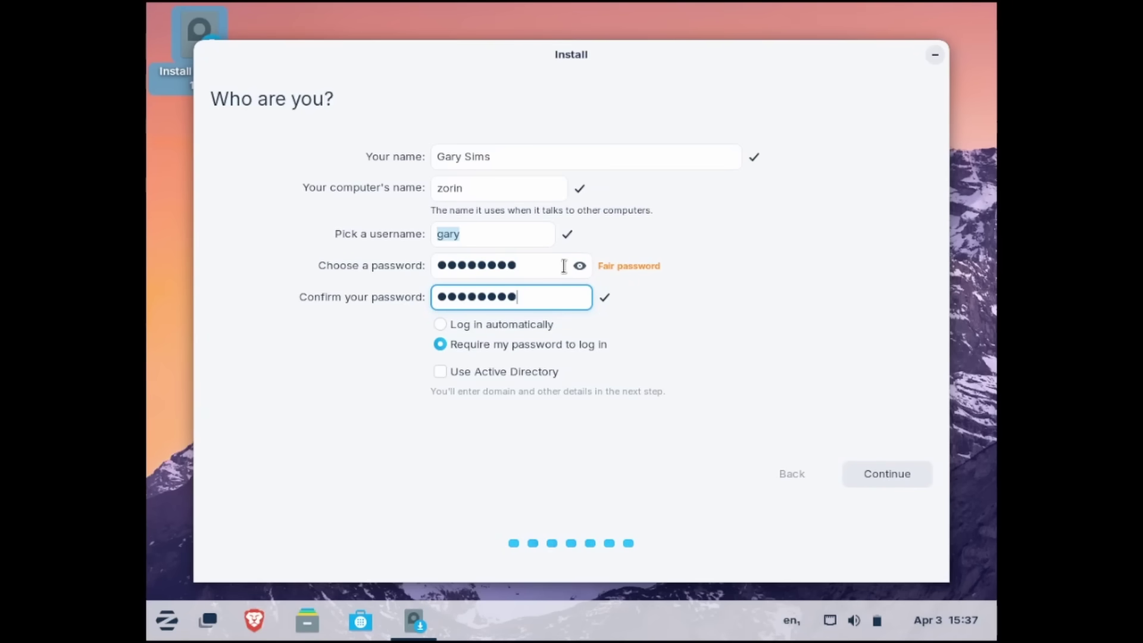
click(888, 471)
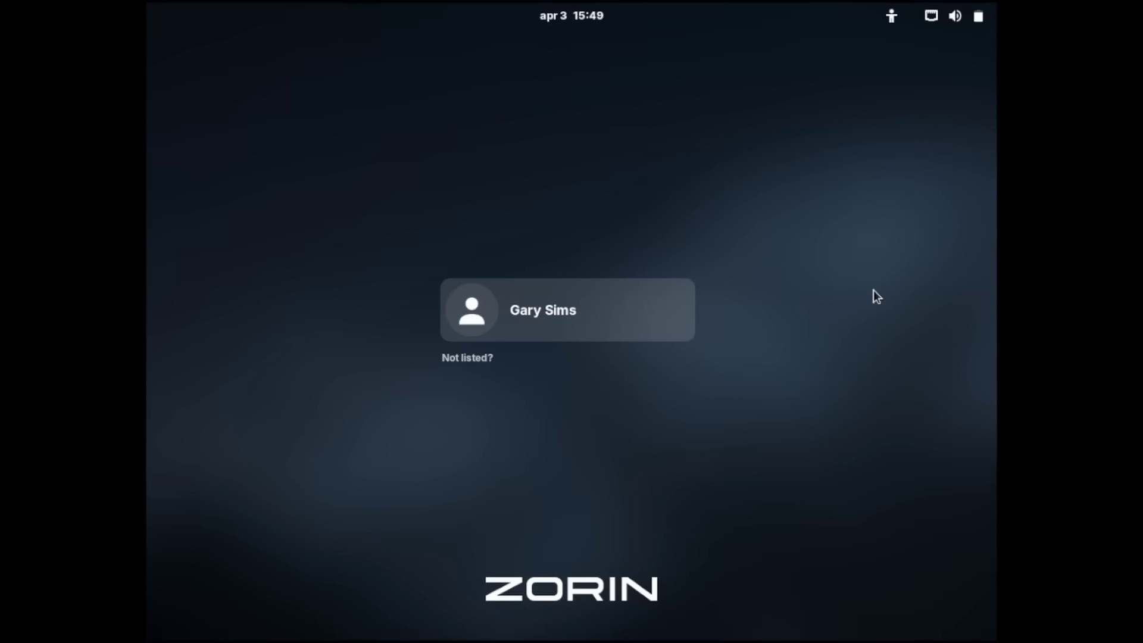
Select the user account on the login screen and log in with its password.
click(578, 316)
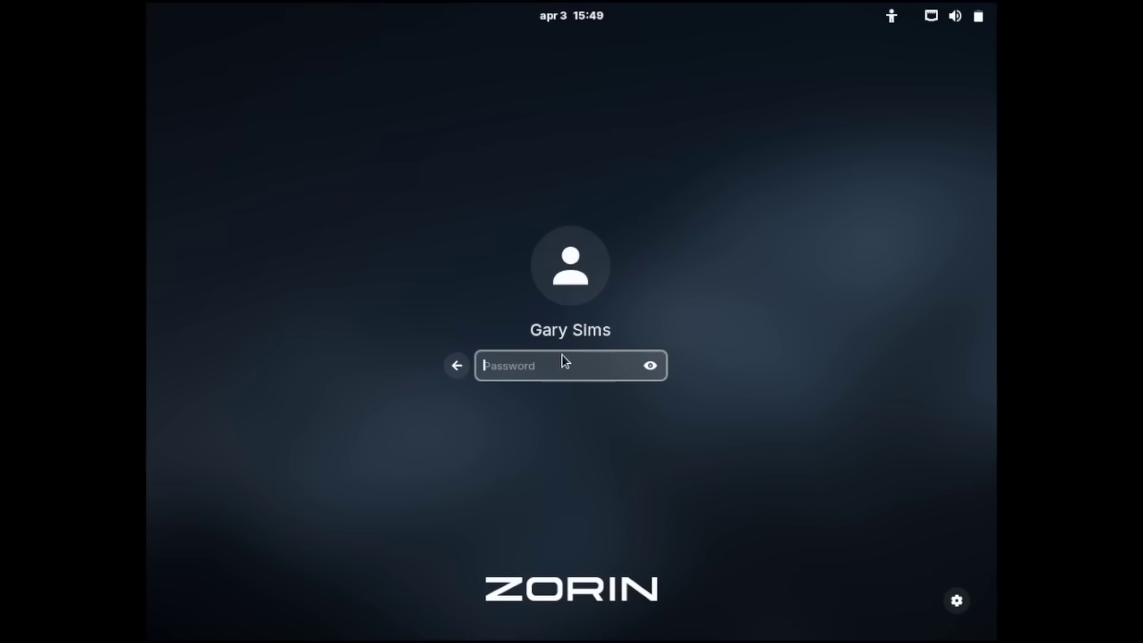
text(••••••••)
key(Return)
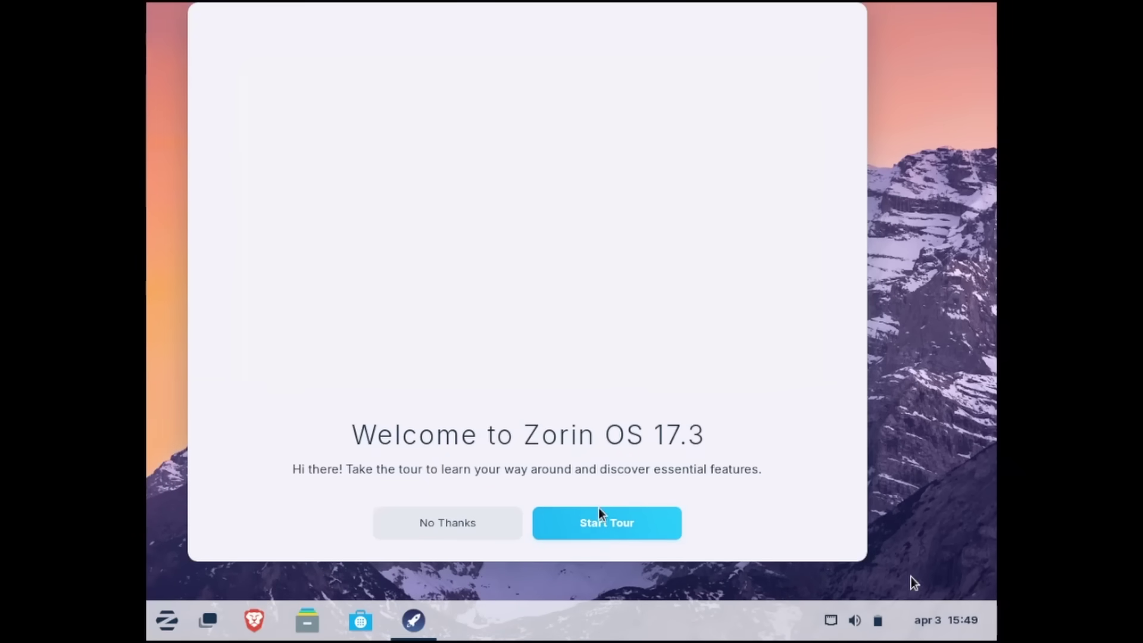
Begin the welcome tour and advance to the Zorin Appearance desktop look page.
click(604, 523)
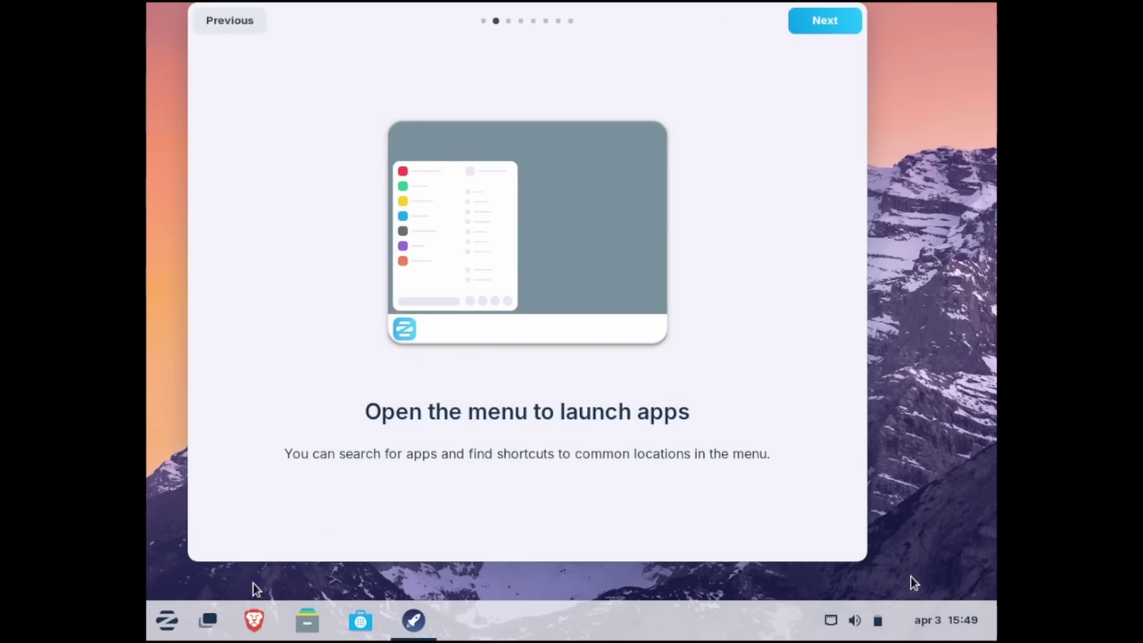
click(169, 619)
click(169, 619)
click(826, 22)
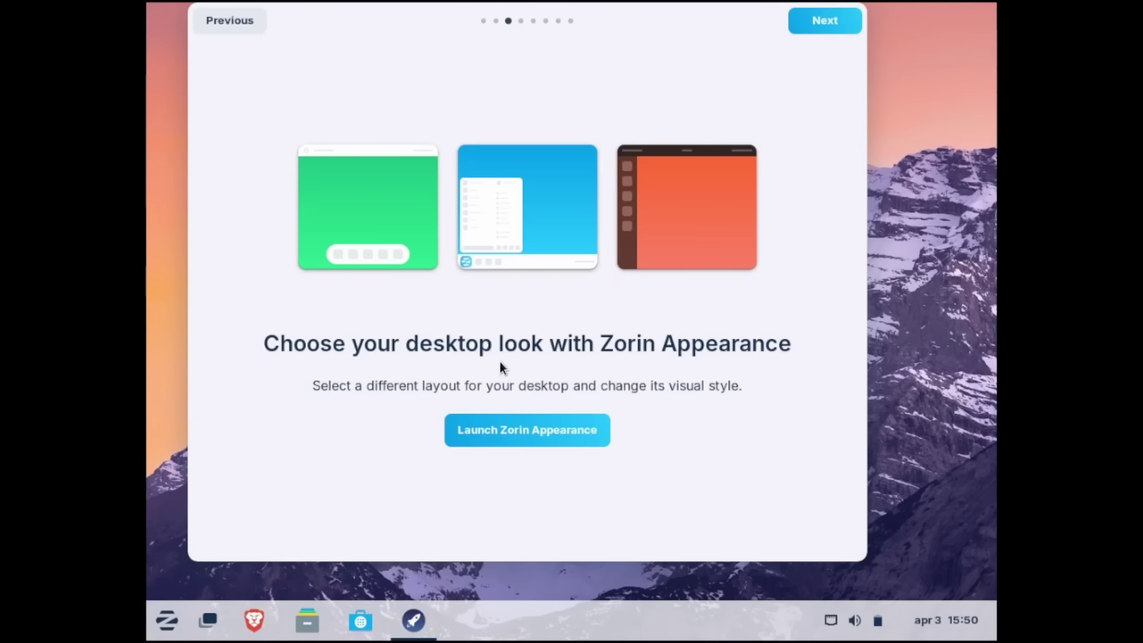
click(514, 430)
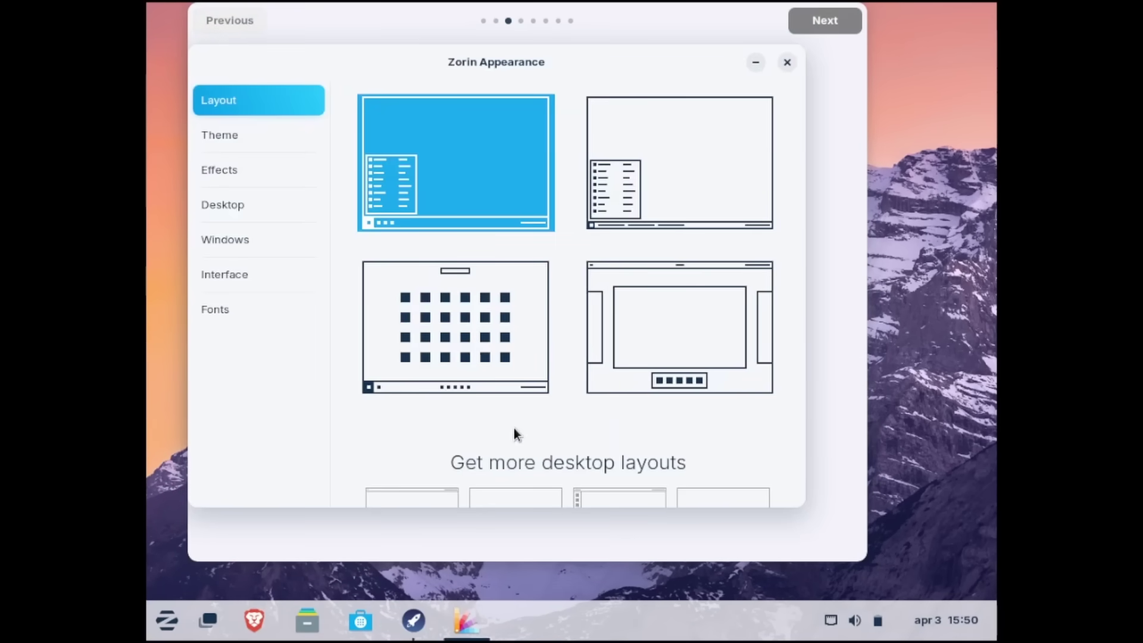
click(649, 175)
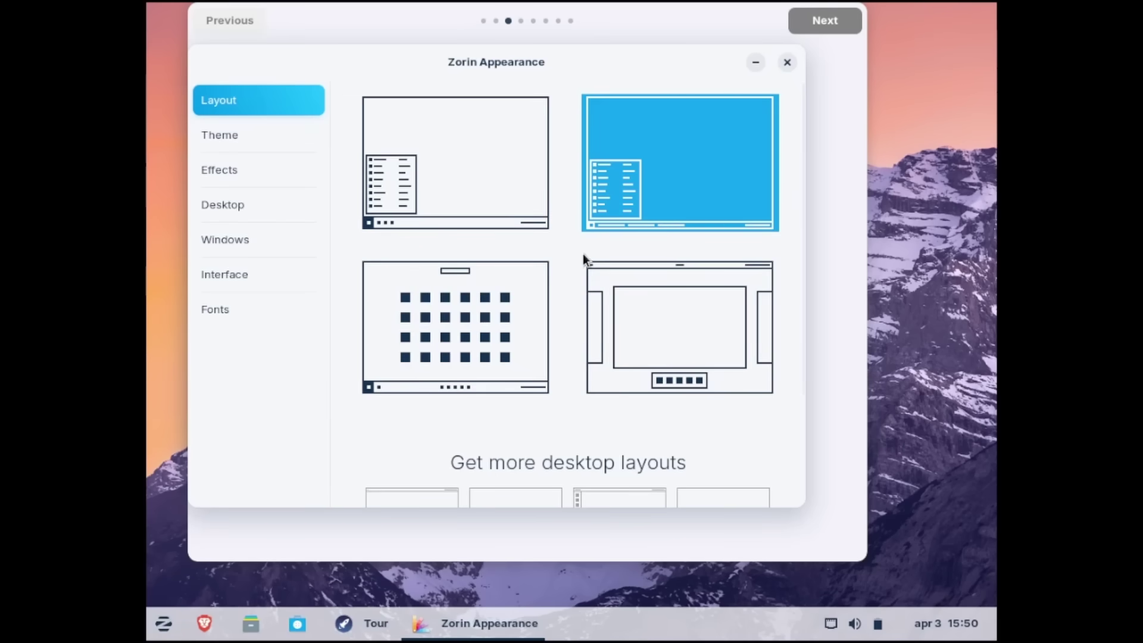
click(474, 316)
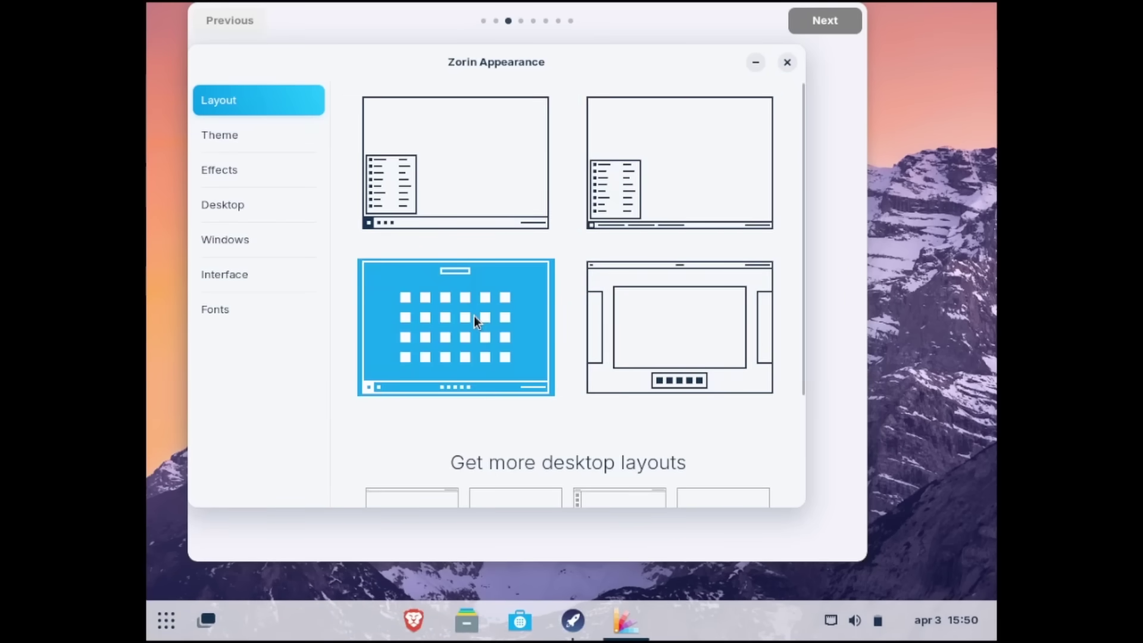
click(646, 321)
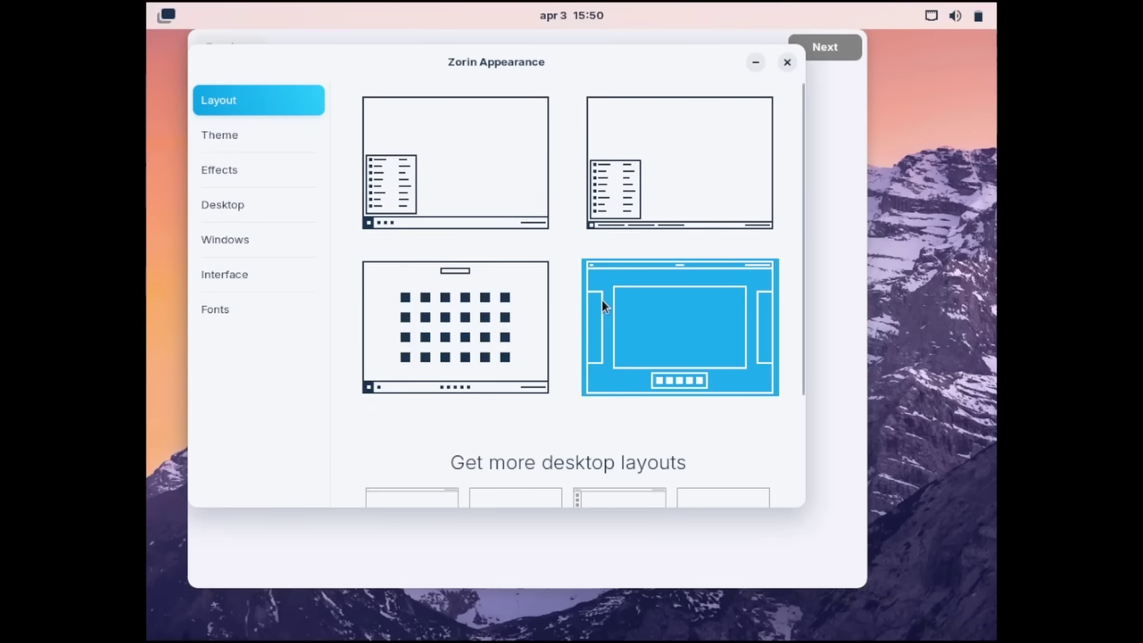
click(459, 317)
click(457, 188)
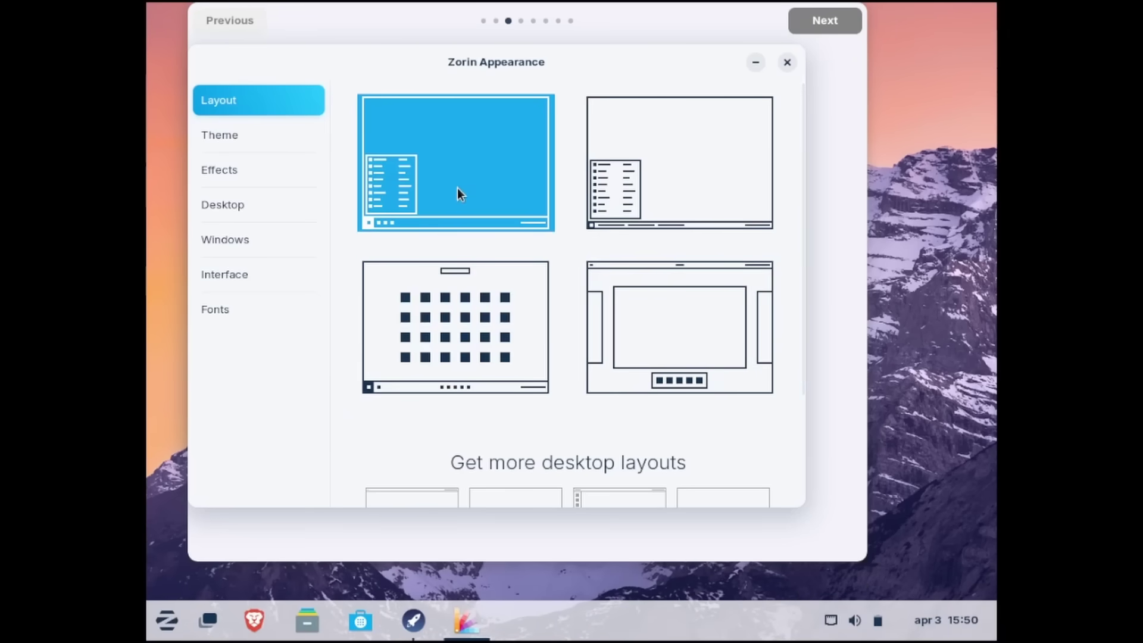
click(663, 178)
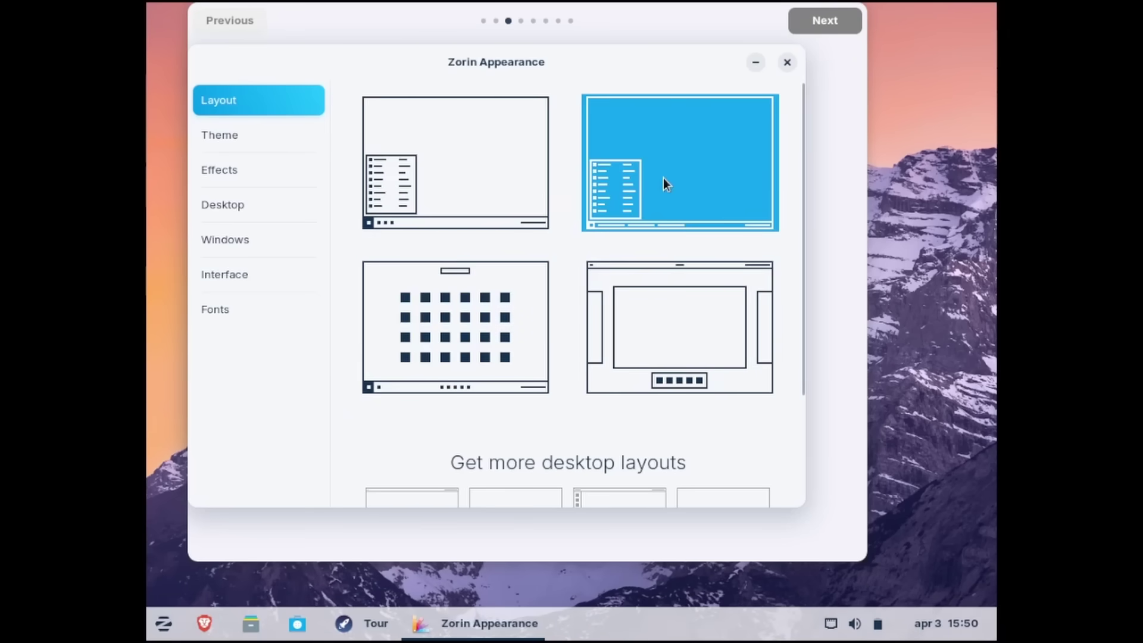
click(435, 187)
scroll(504, 258, down, 3)
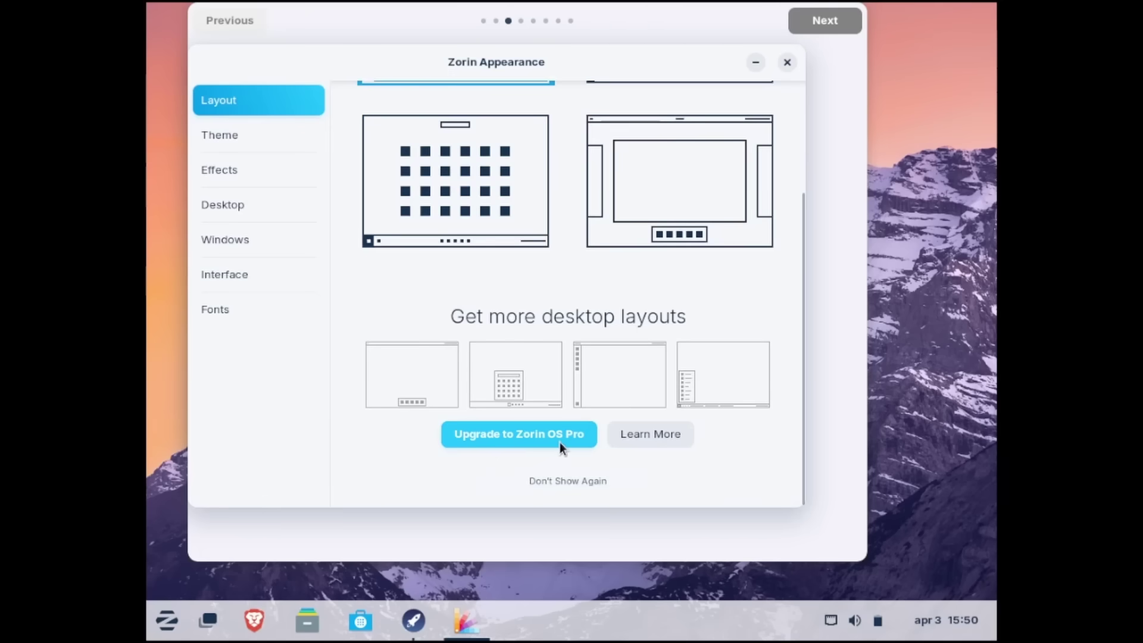
scroll(572, 343, up, 2)
scroll(572, 344, up, 2)
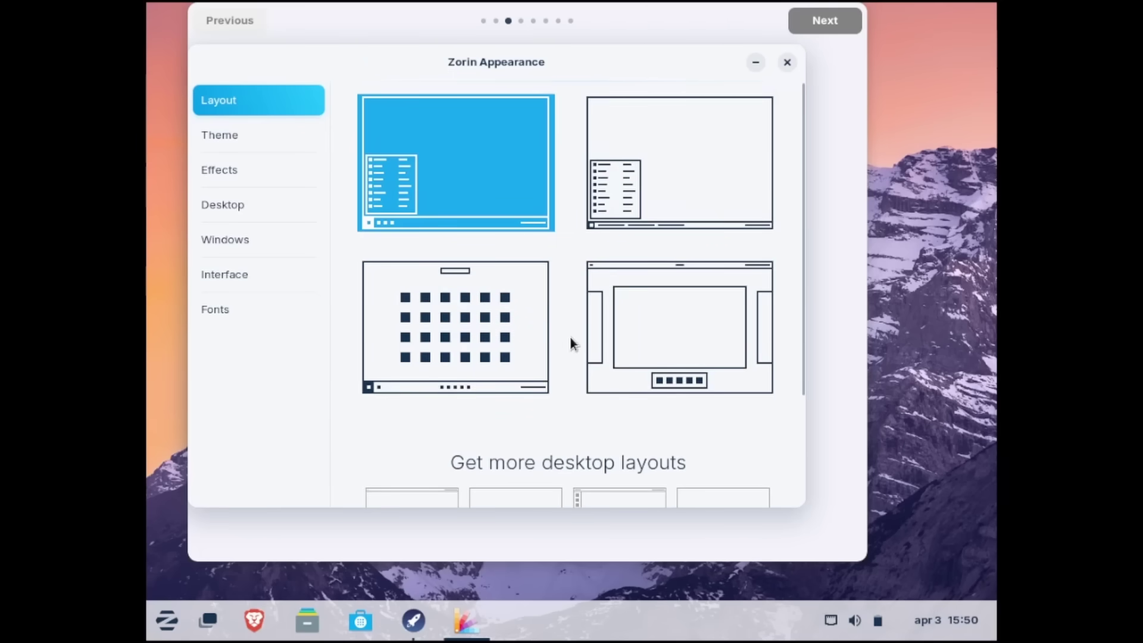
Close Zorin Appearance and page past Online Accounts and Zorin Connect to the Software page.
click(787, 64)
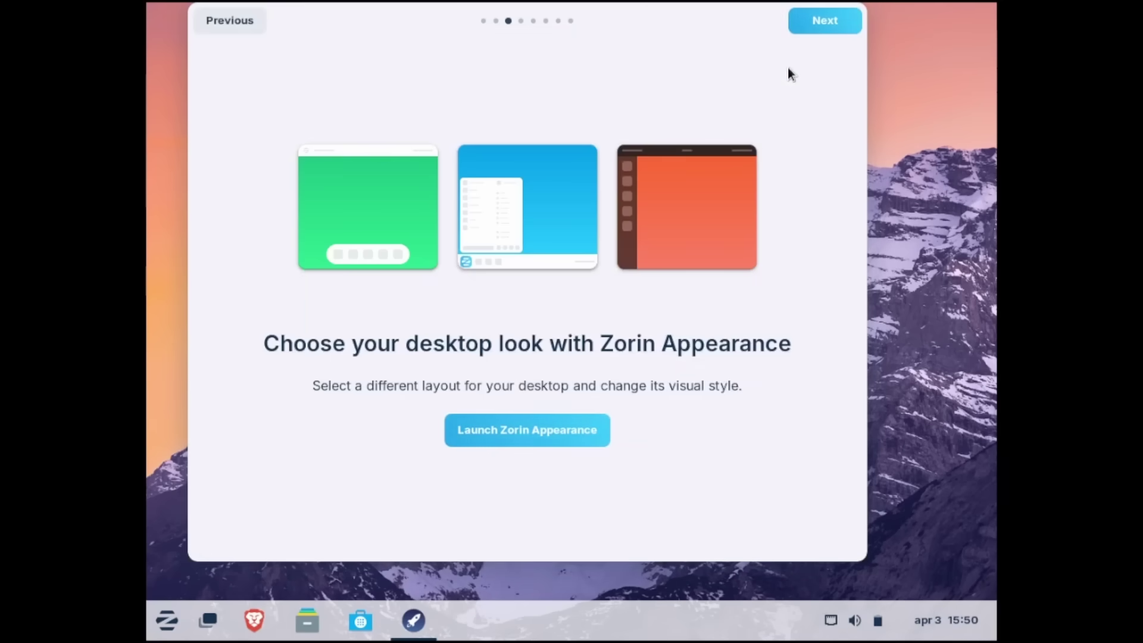
double_click(817, 25)
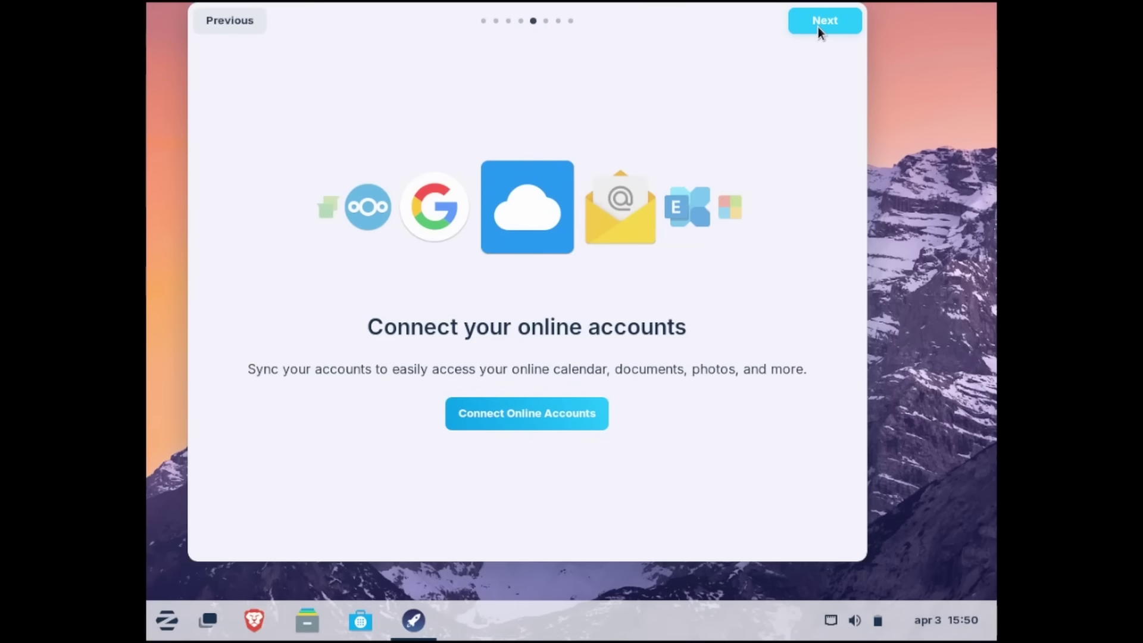
click(818, 27)
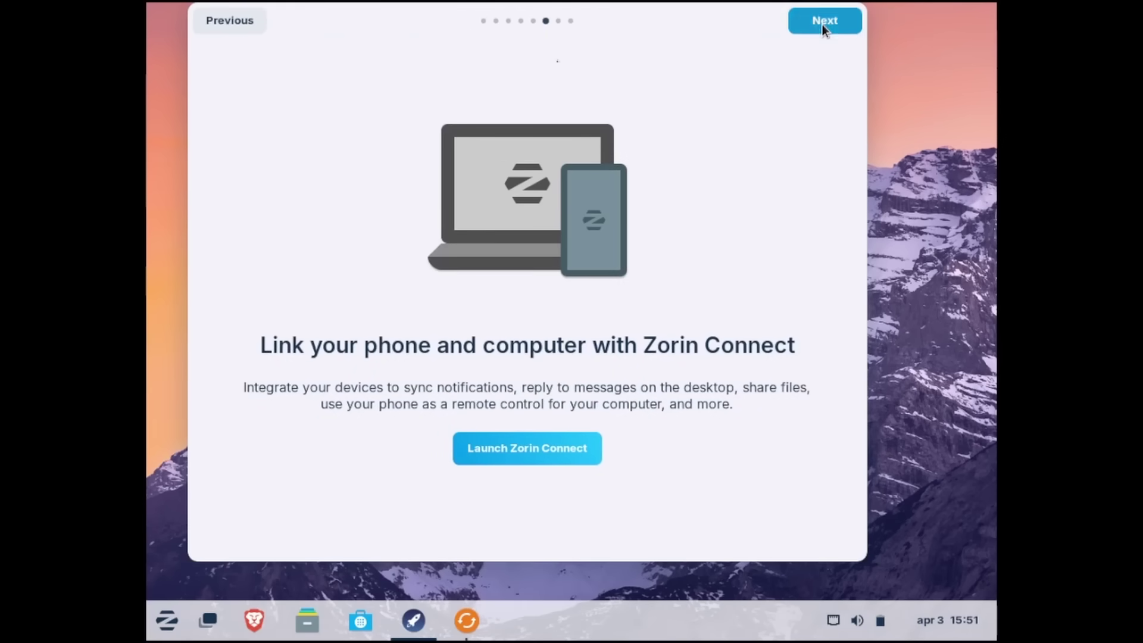
click(822, 24)
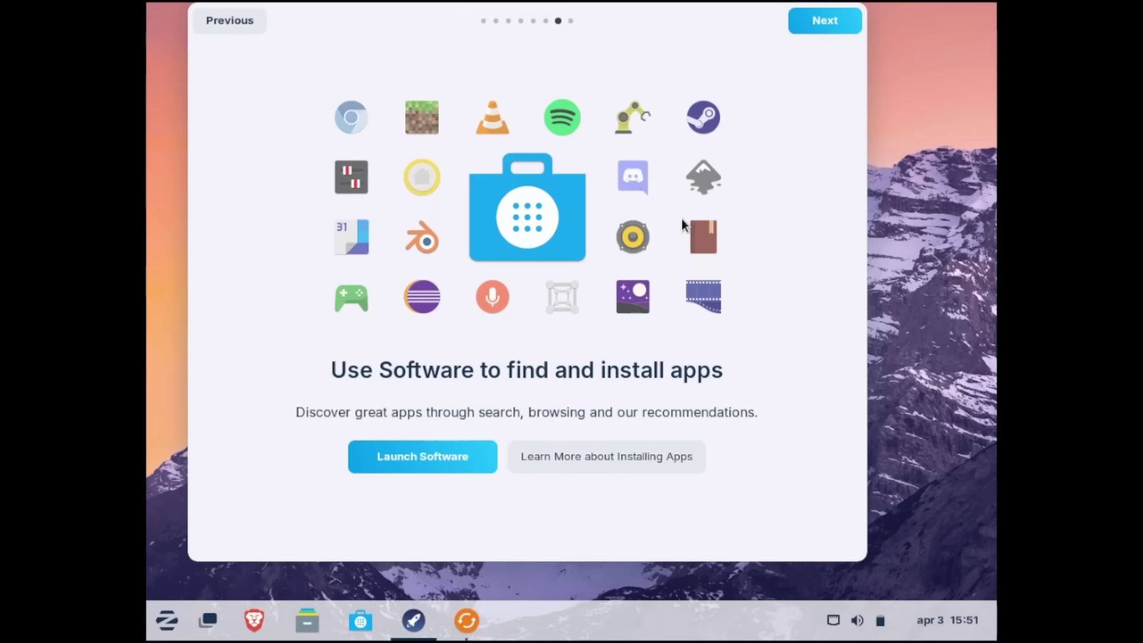
Launch the Software store from the desktop.
click(428, 458)
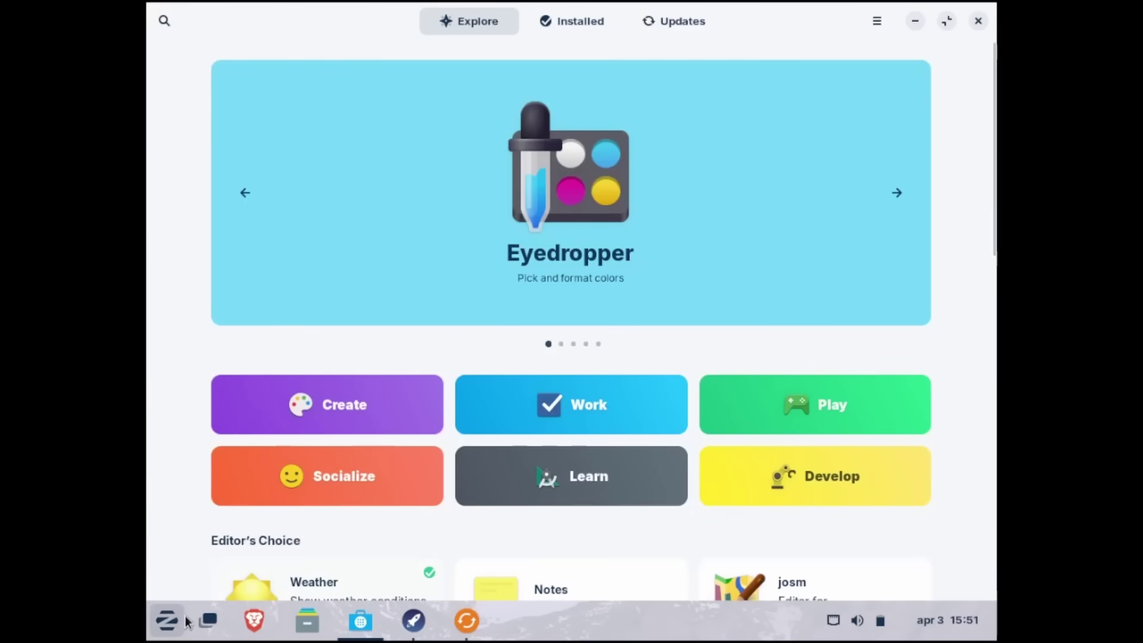
click(167, 621)
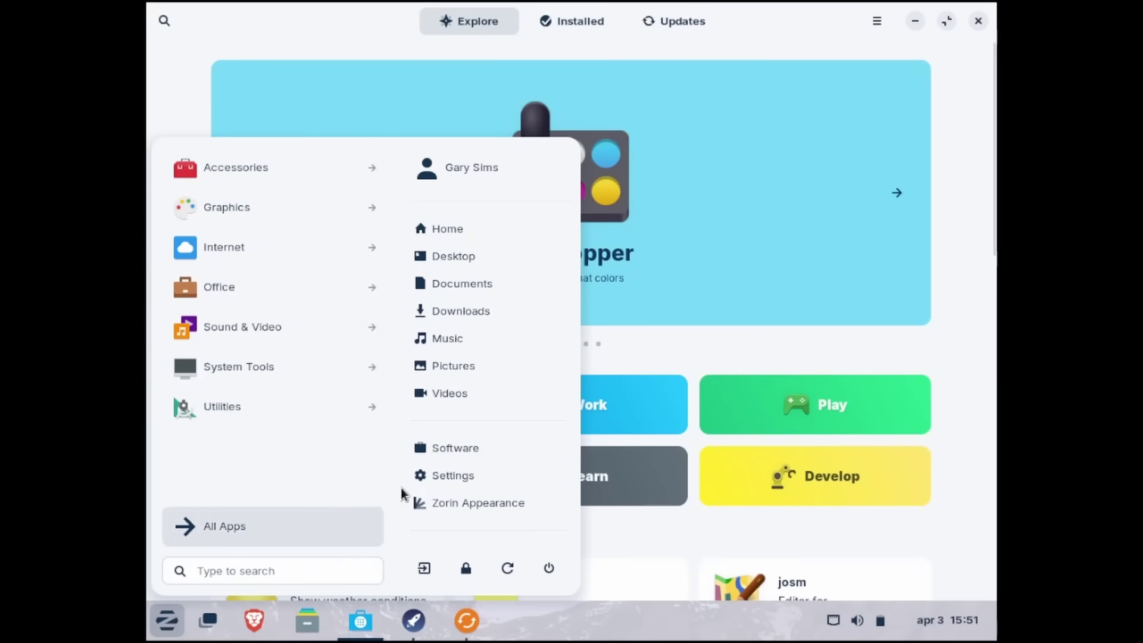
click(808, 352)
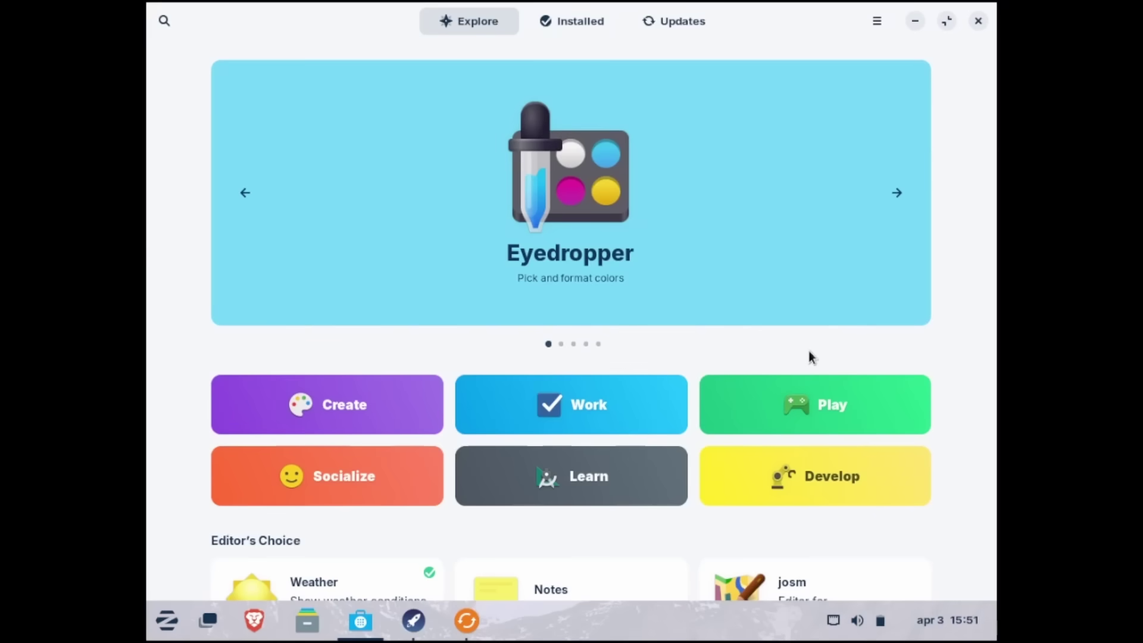
Search the store for Thonny so its two Python IDE for beginners results appear.
scroll(652, 287, down, 3)
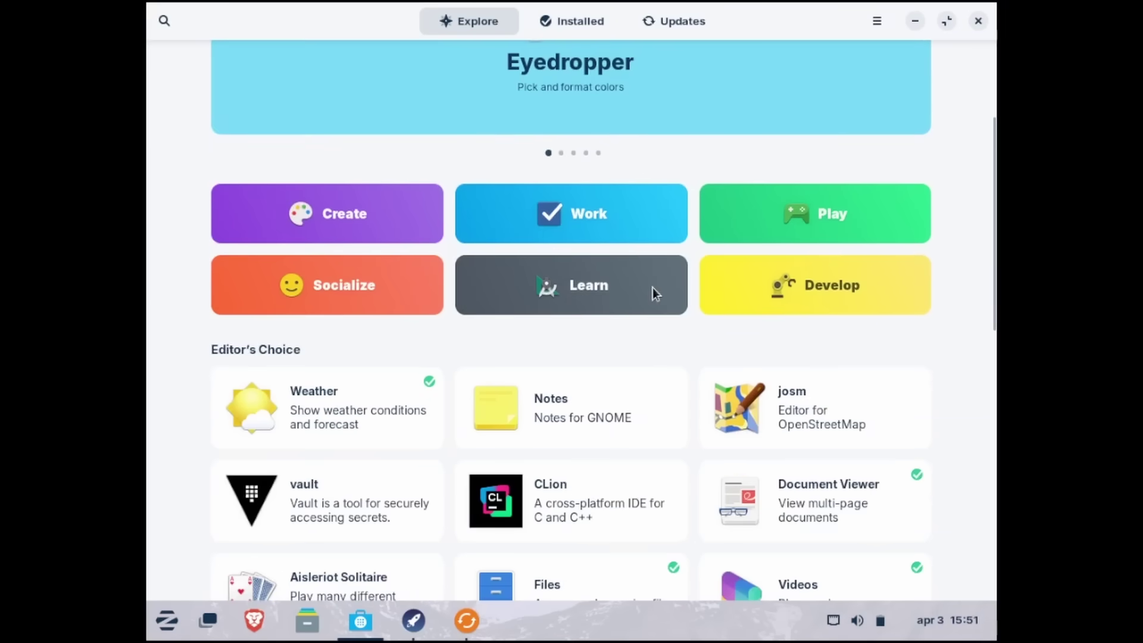
scroll(652, 288, down, 2)
scroll(652, 288, up, 4)
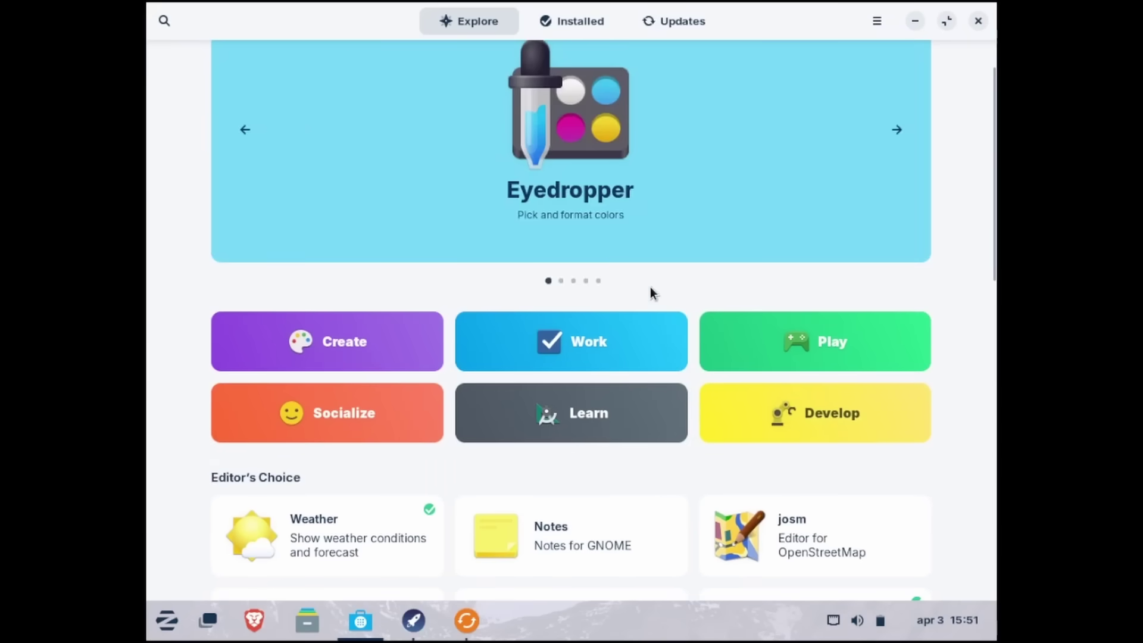
scroll(654, 282, up, 1)
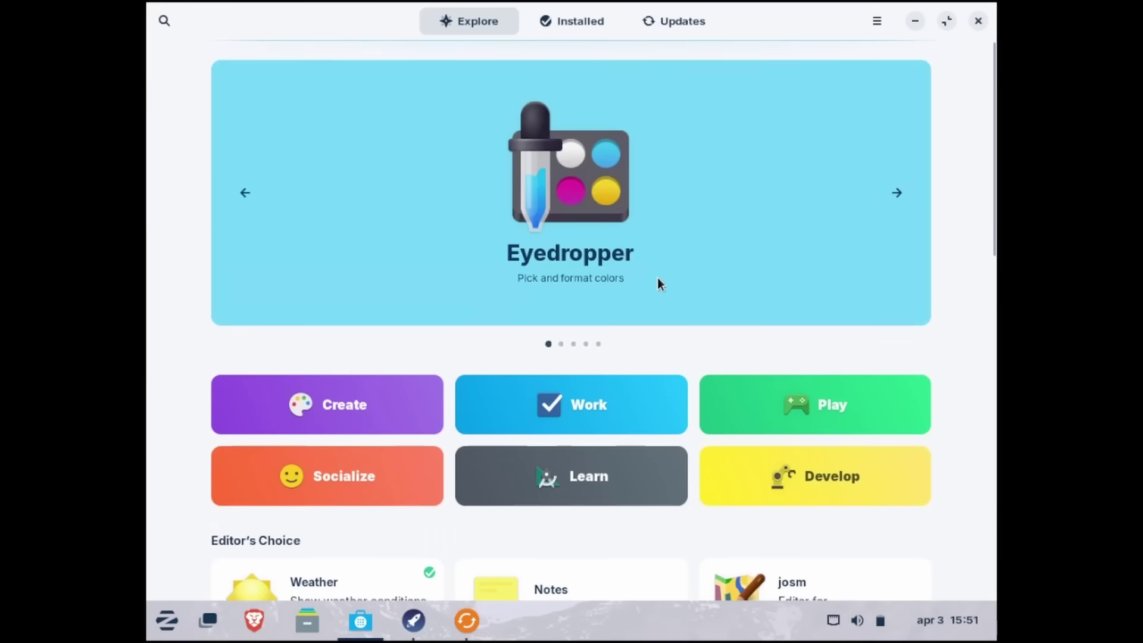
click(158, 25)
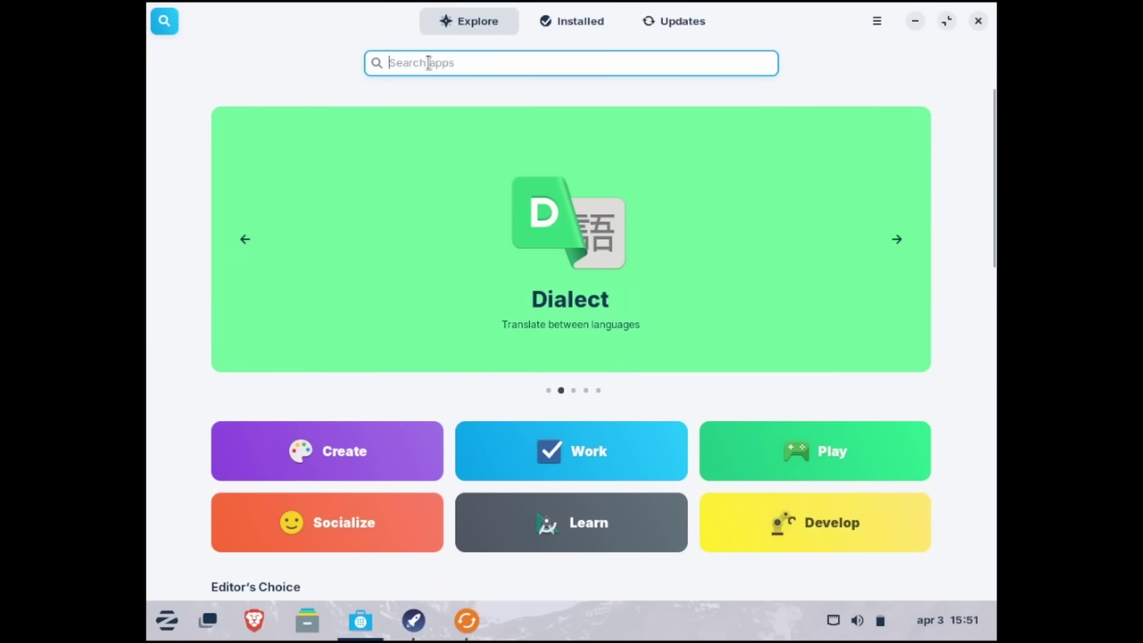
text(thol)
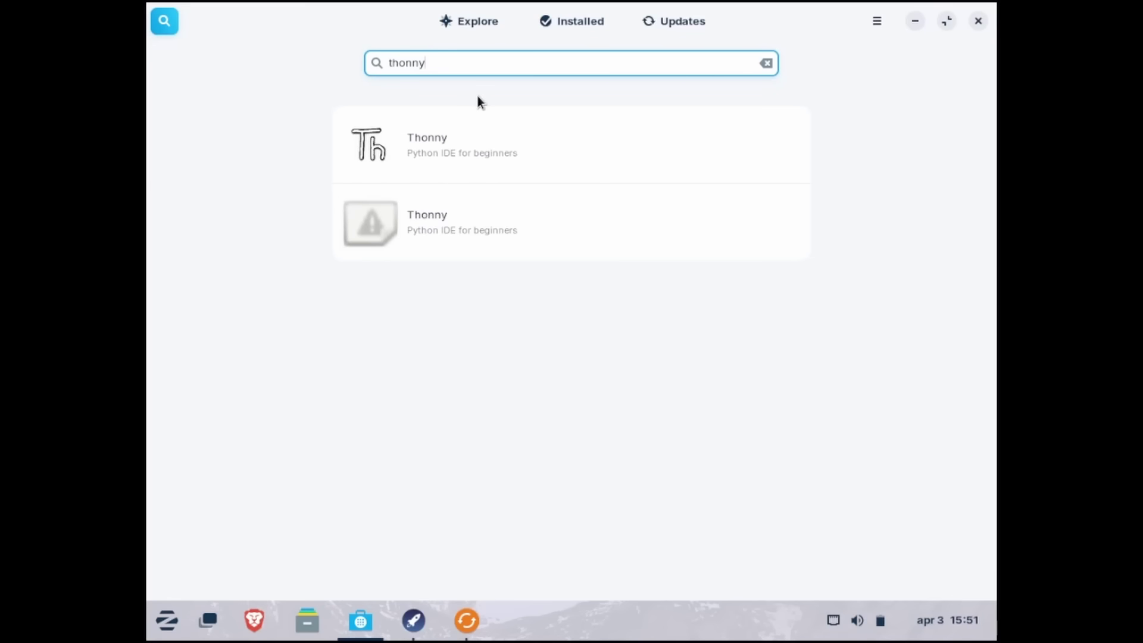
Open Thonny's details page and switch its source to the Zorin OS package.
click(477, 134)
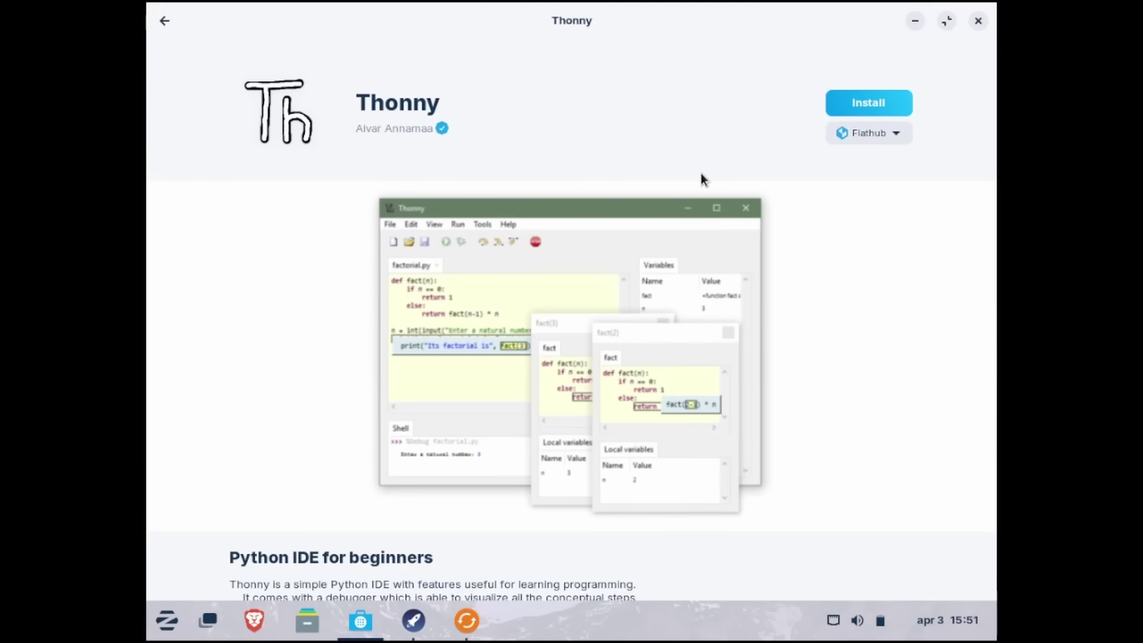
click(882, 134)
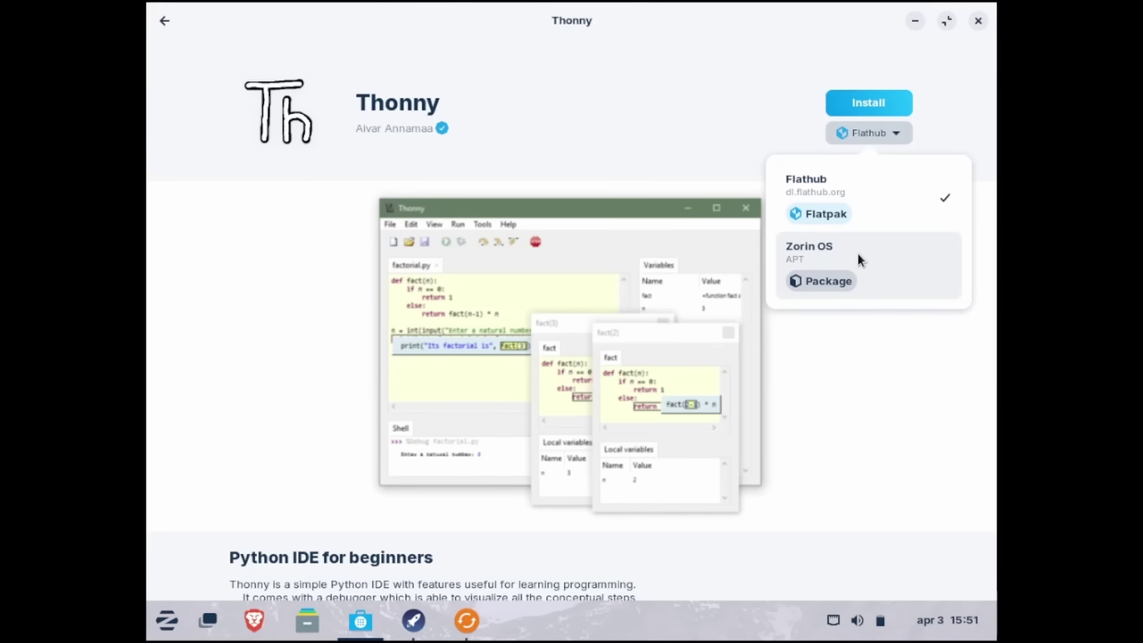
click(858, 254)
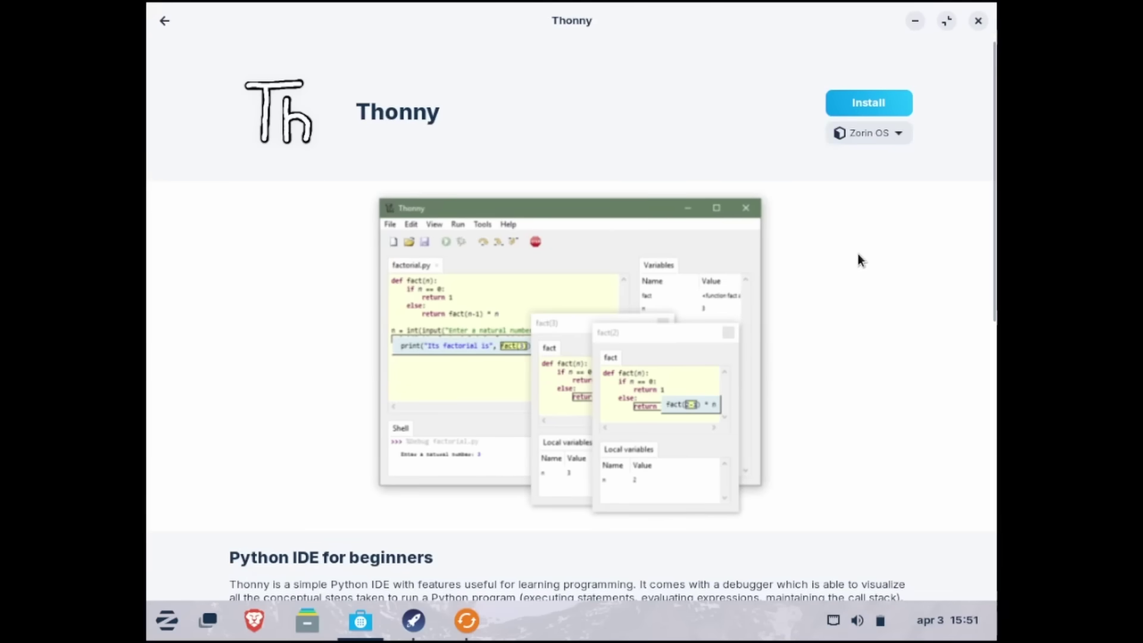
scroll(858, 254, down, 3)
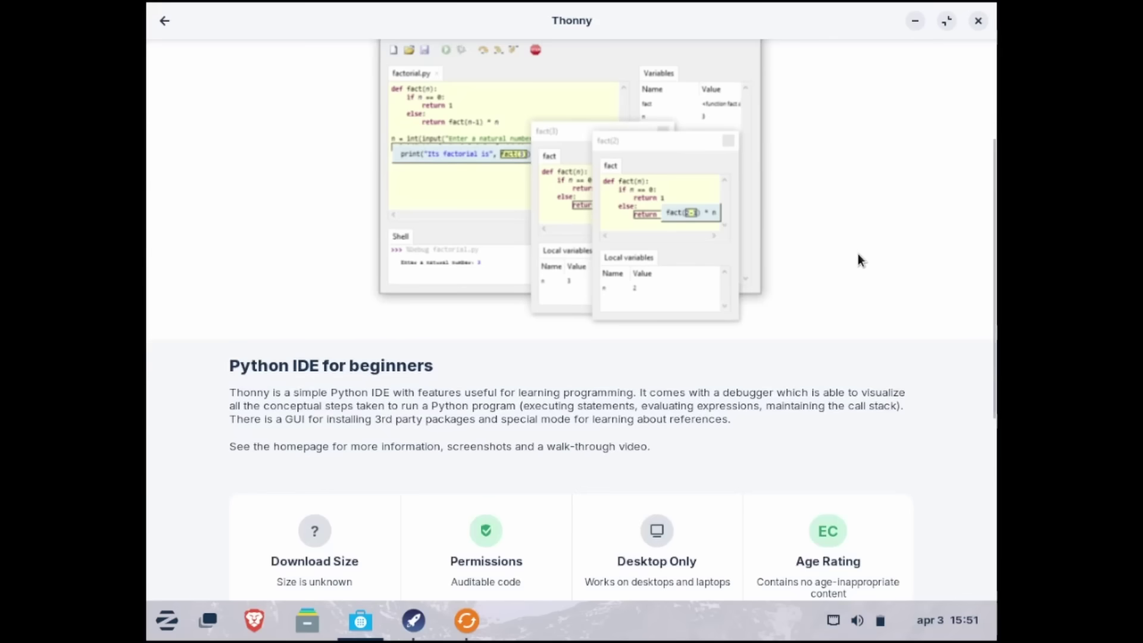
scroll(858, 253, down, 5)
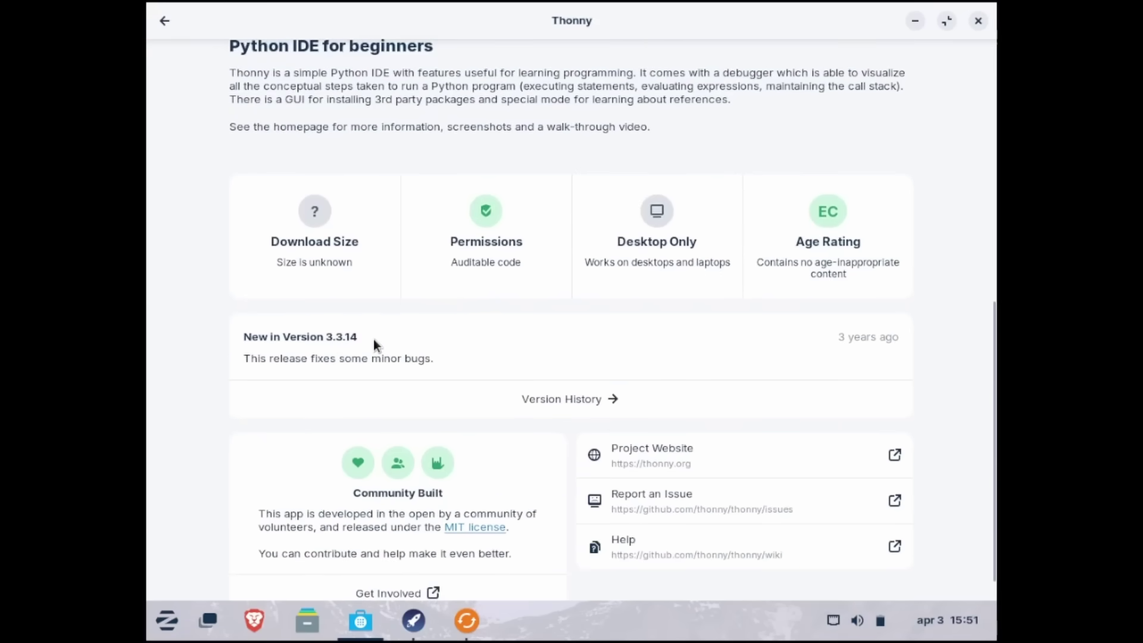
scroll(702, 349, up, 8)
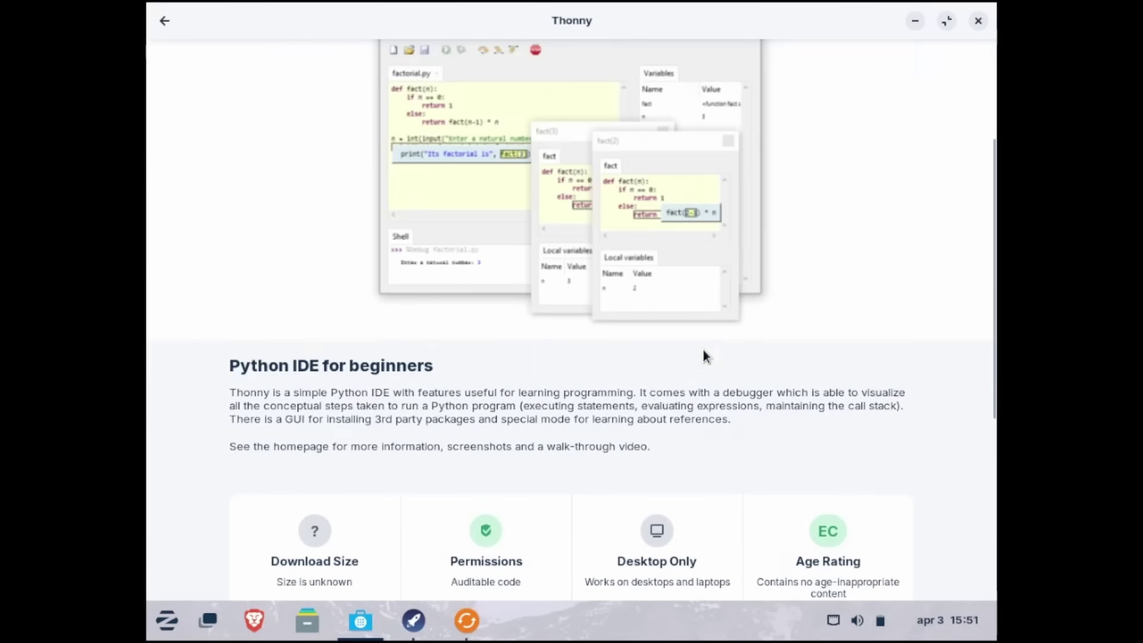
Switch Thonny back to the Flathub source and start installing it.
click(891, 134)
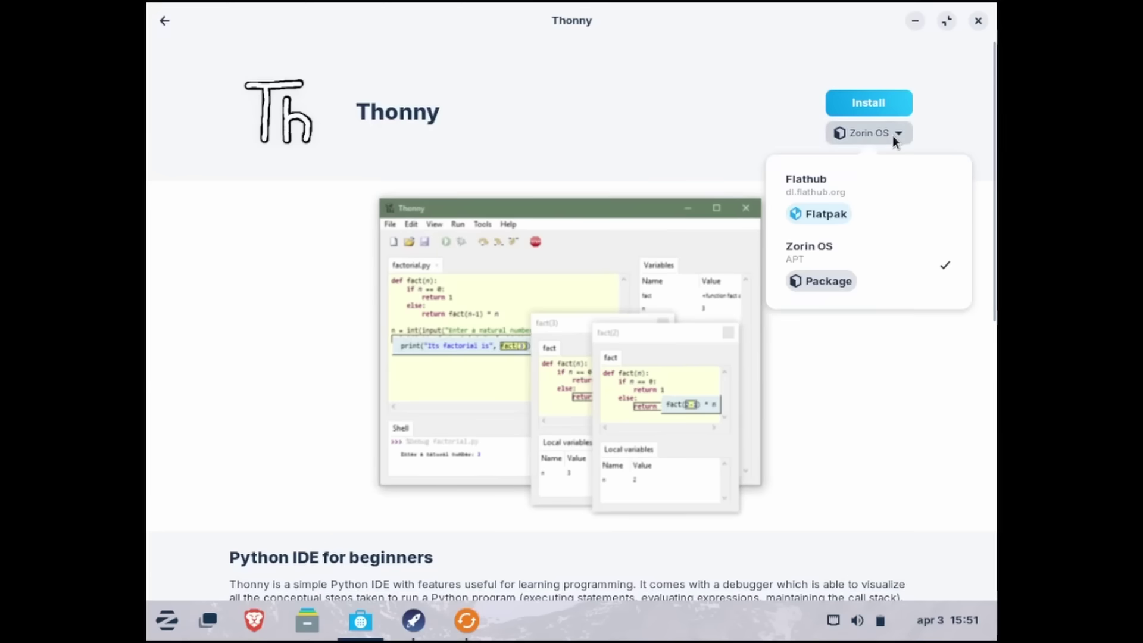
click(849, 190)
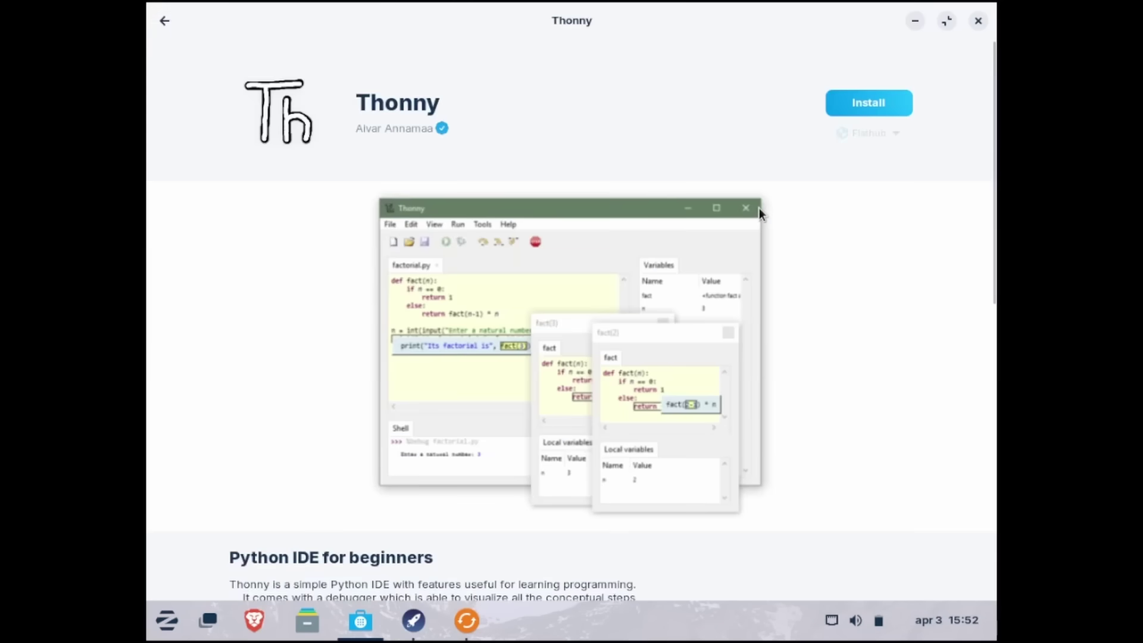
scroll(759, 214, down, 3)
scroll(759, 209, down, 4)
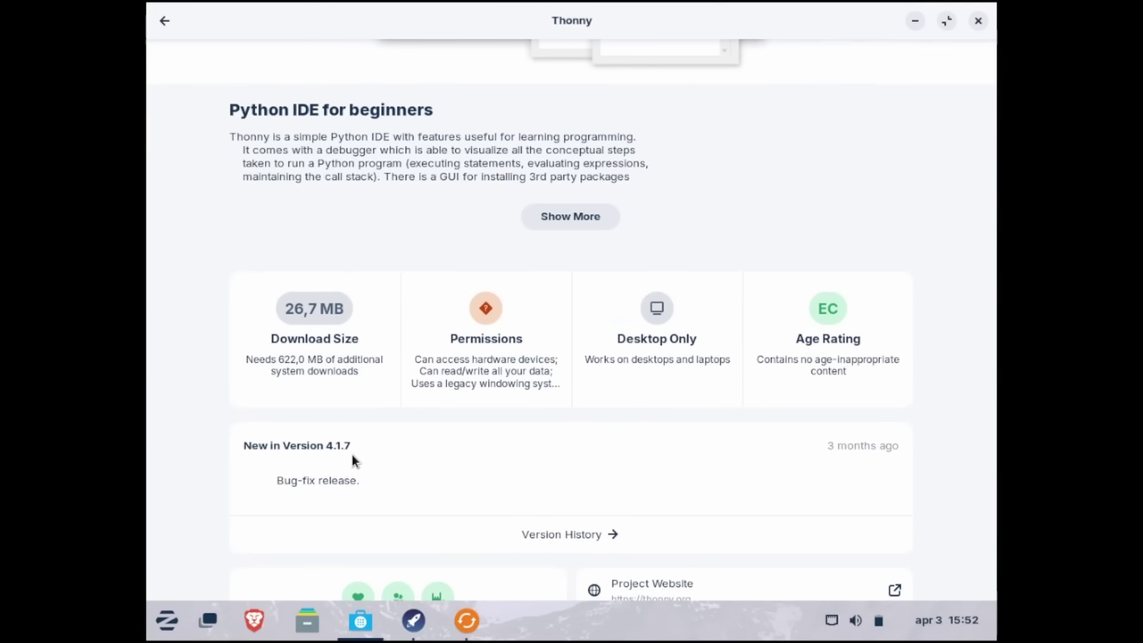
scroll(716, 332, up, 7)
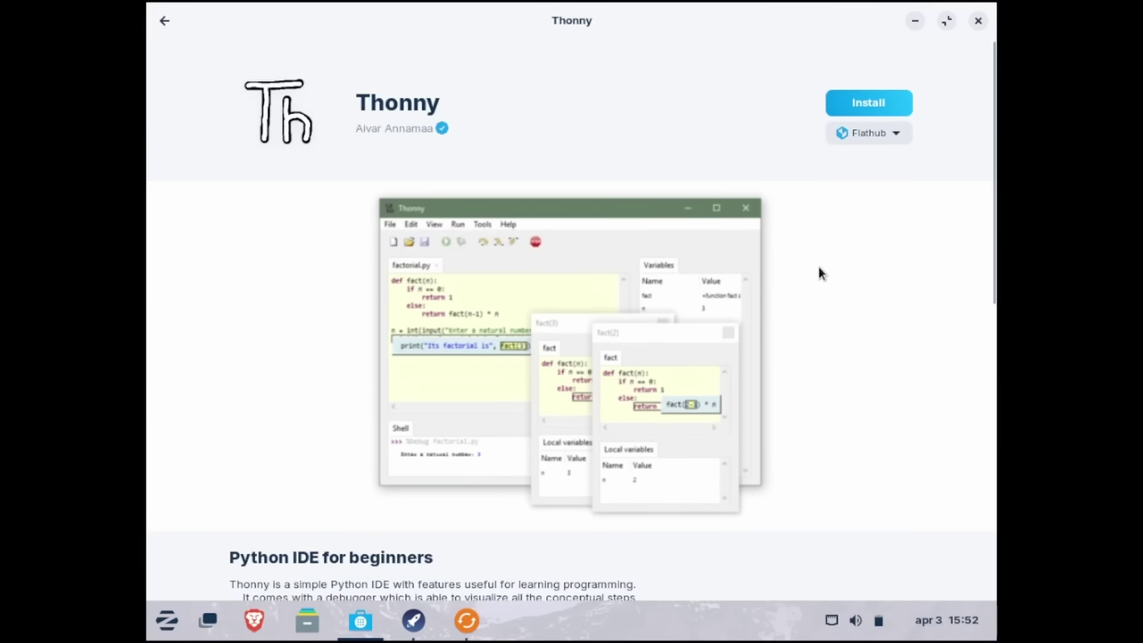
click(866, 108)
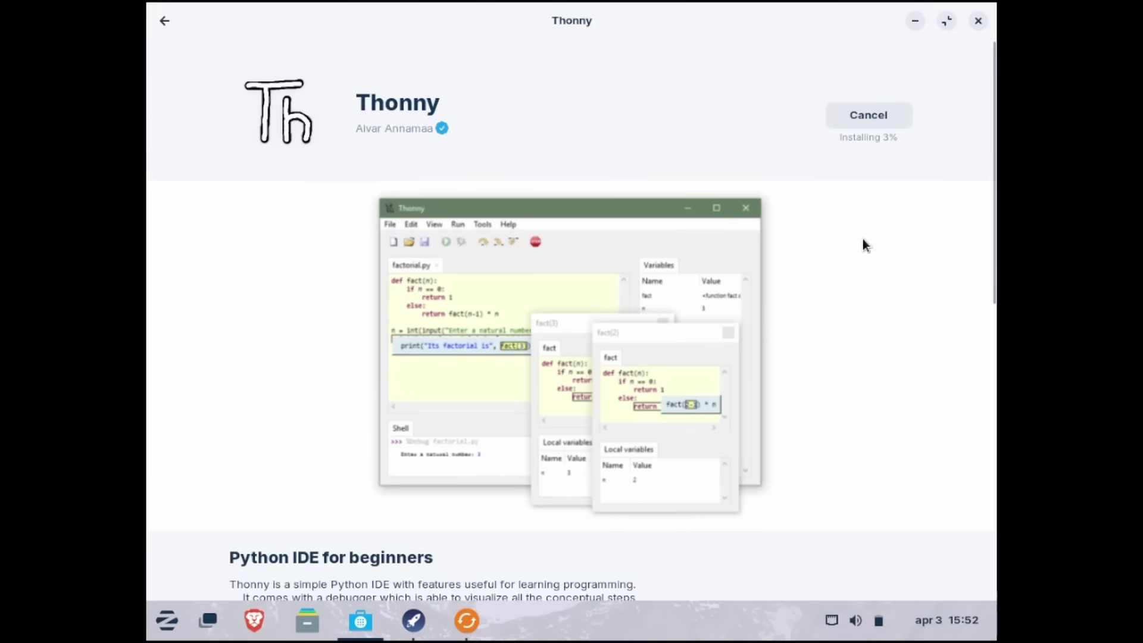
Minimize Software, advance the Zorin OS Tour to its last page and close it.
click(914, 22)
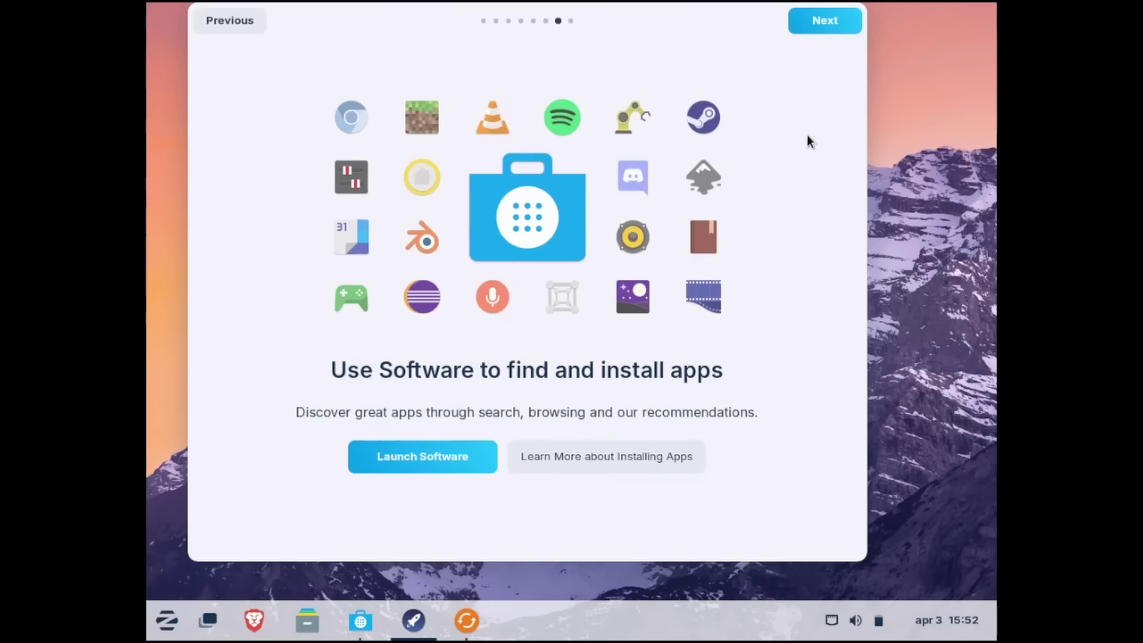
click(824, 23)
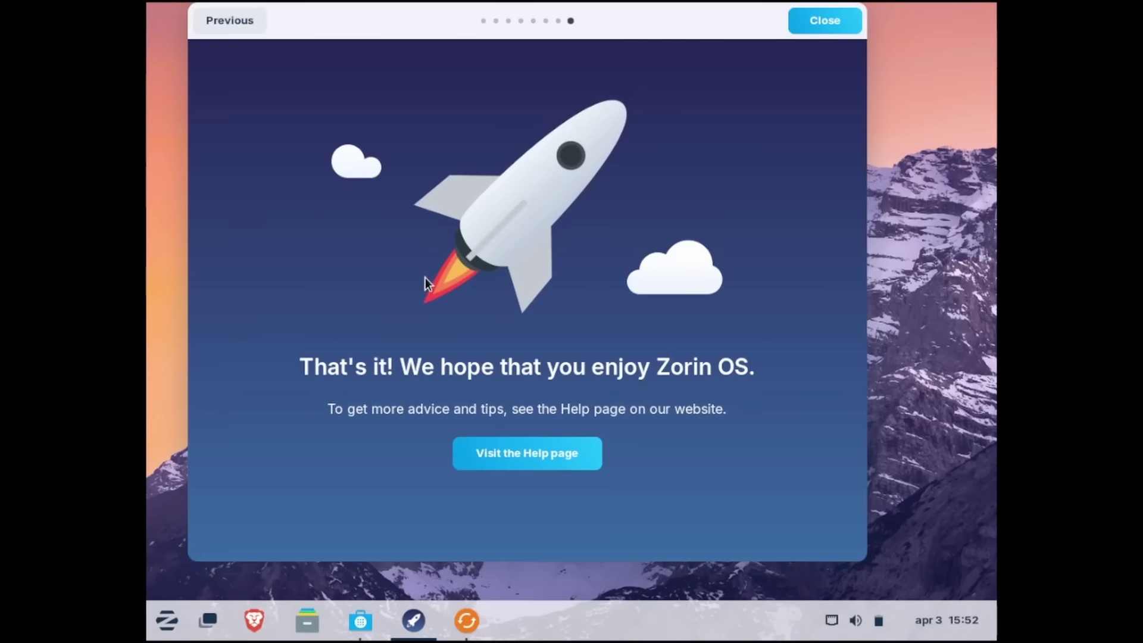
click(817, 27)
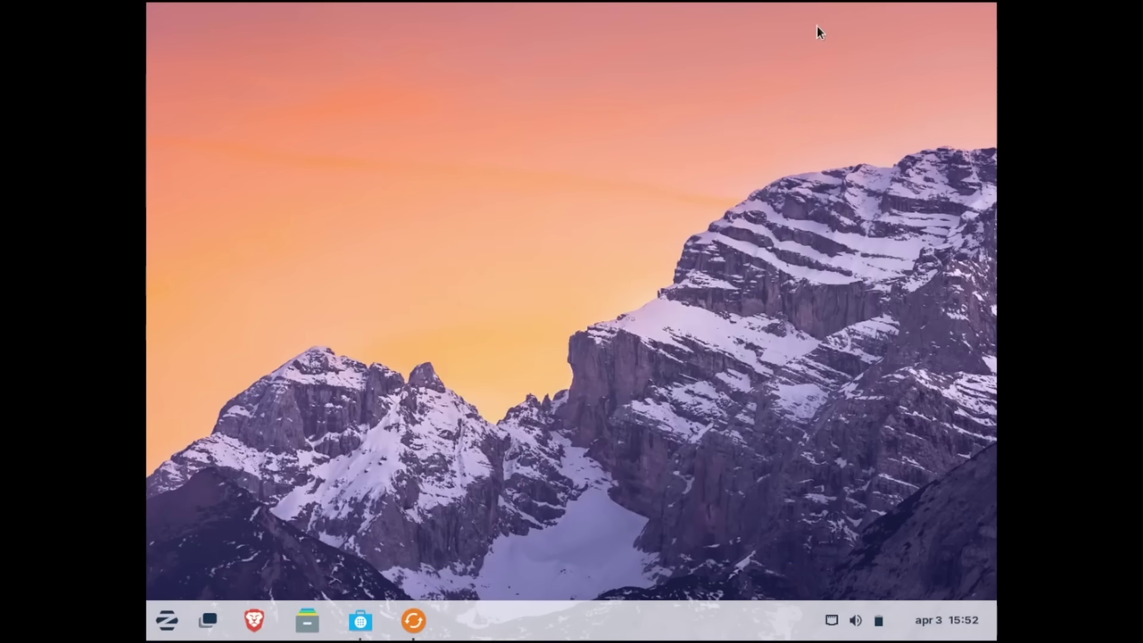
click(367, 629)
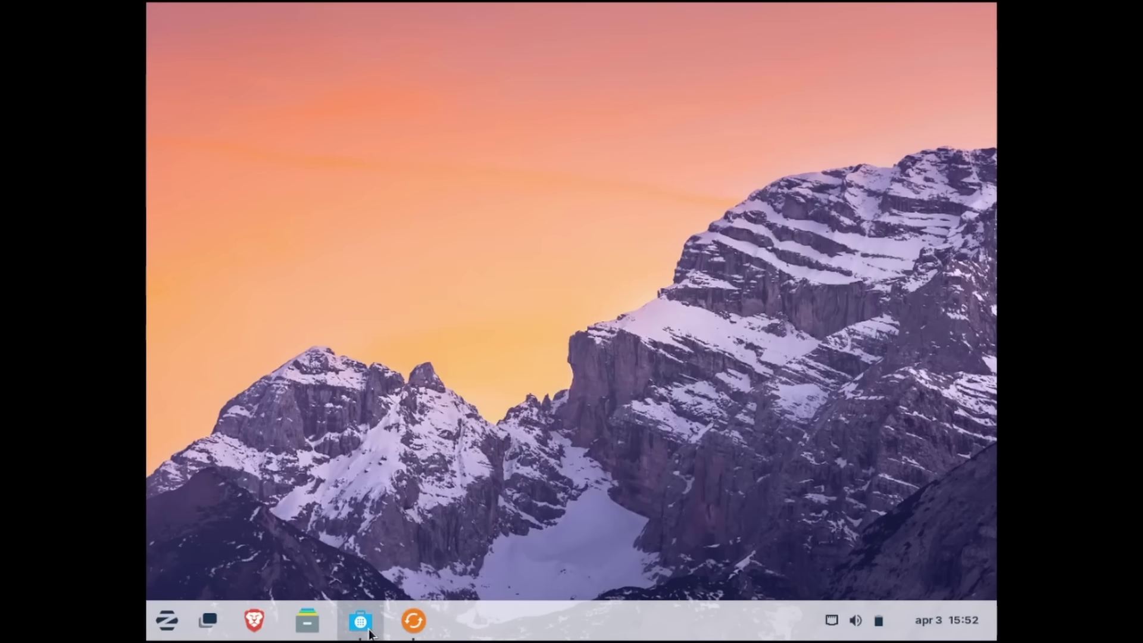
click(369, 632)
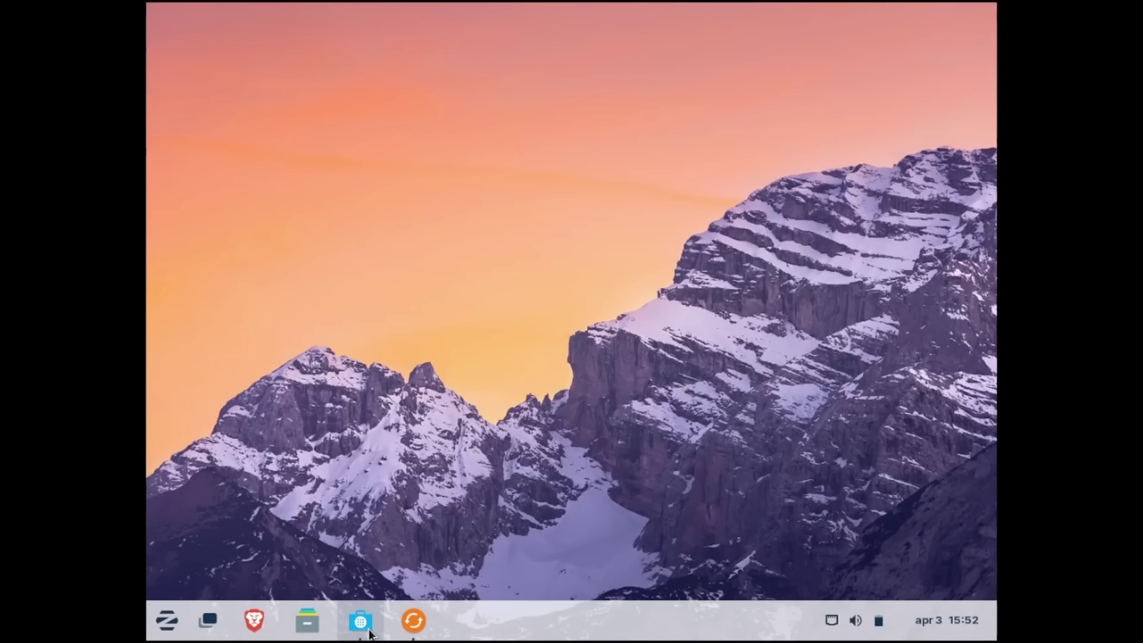
Choose Remind Me Later on the pending Software Updater install prompt.
click(412, 622)
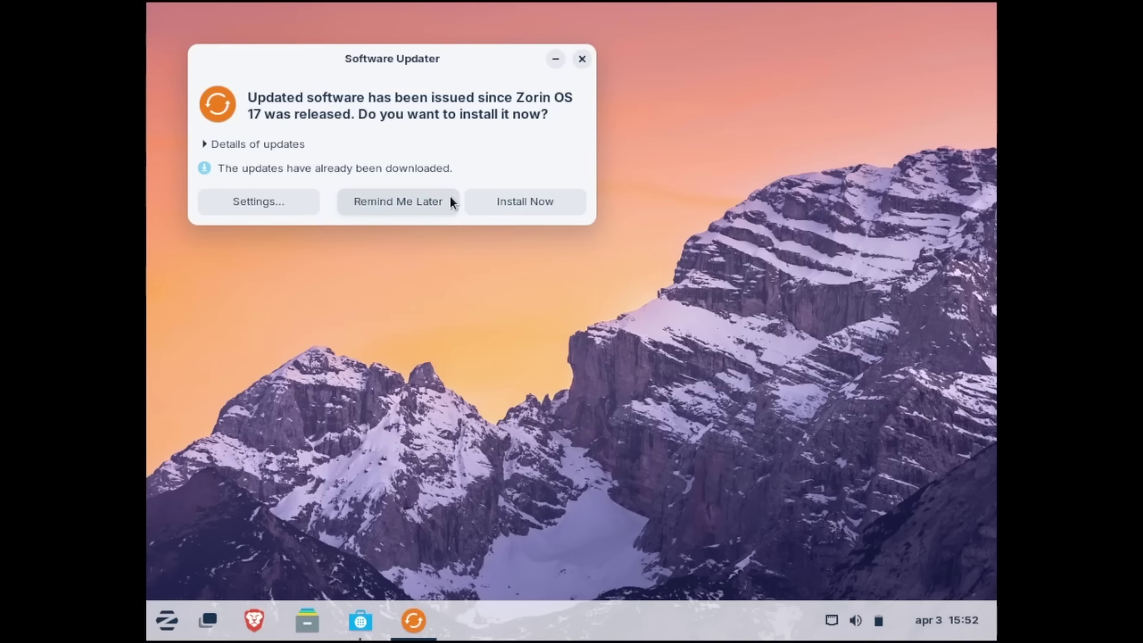
click(405, 201)
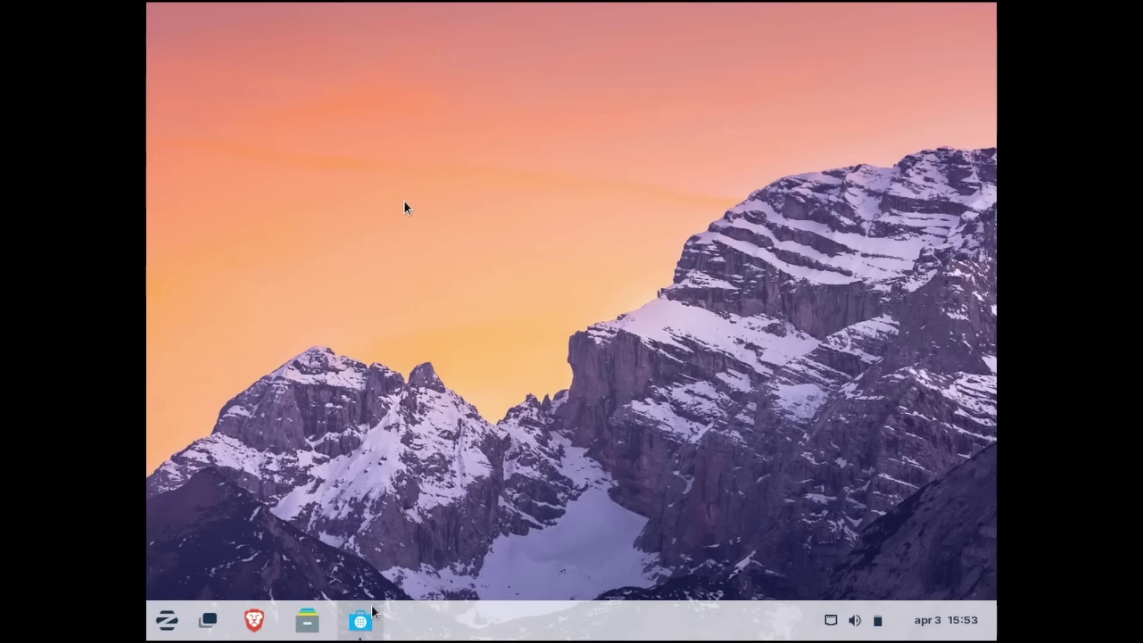
Search the Zorin menu for Thonny and launch the newly installed app.
click(364, 622)
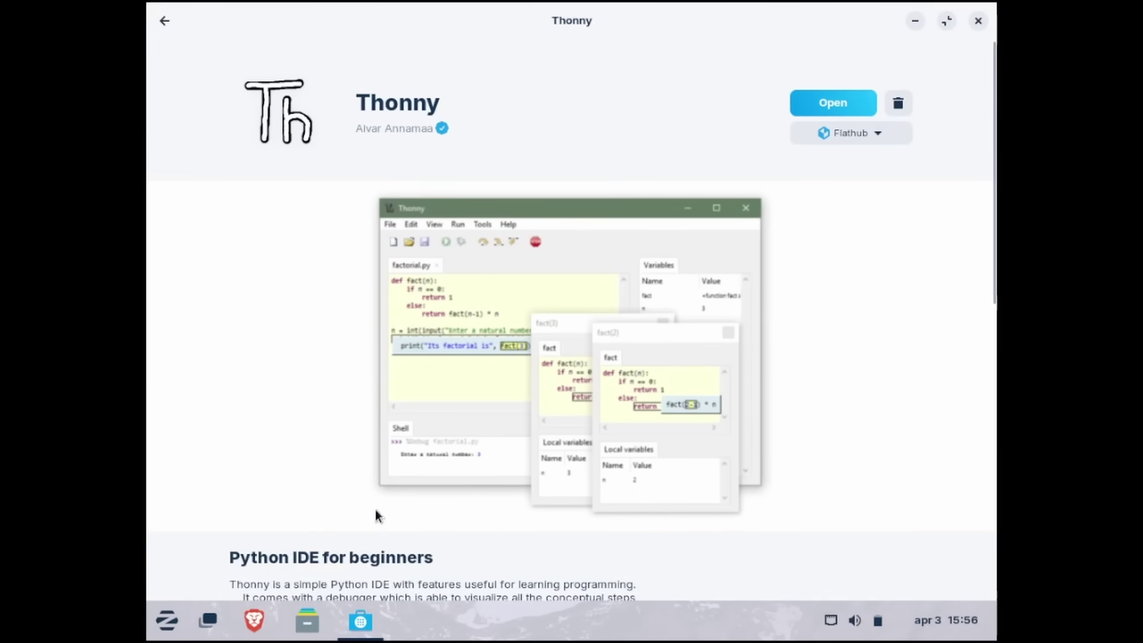
click(167, 621)
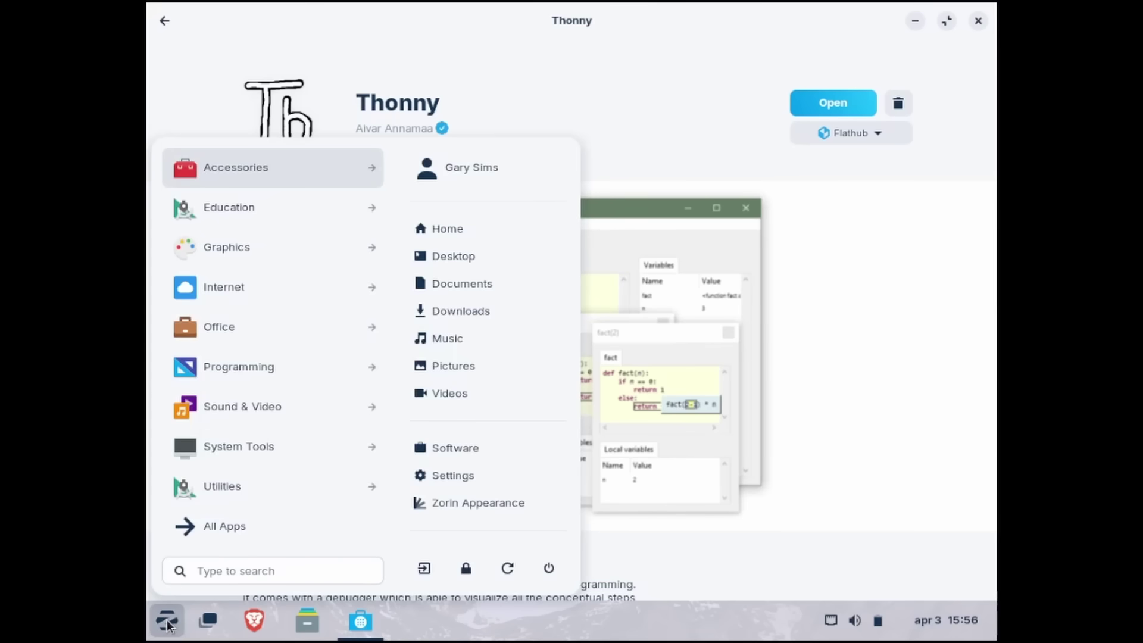
click(234, 572)
text(thionn)
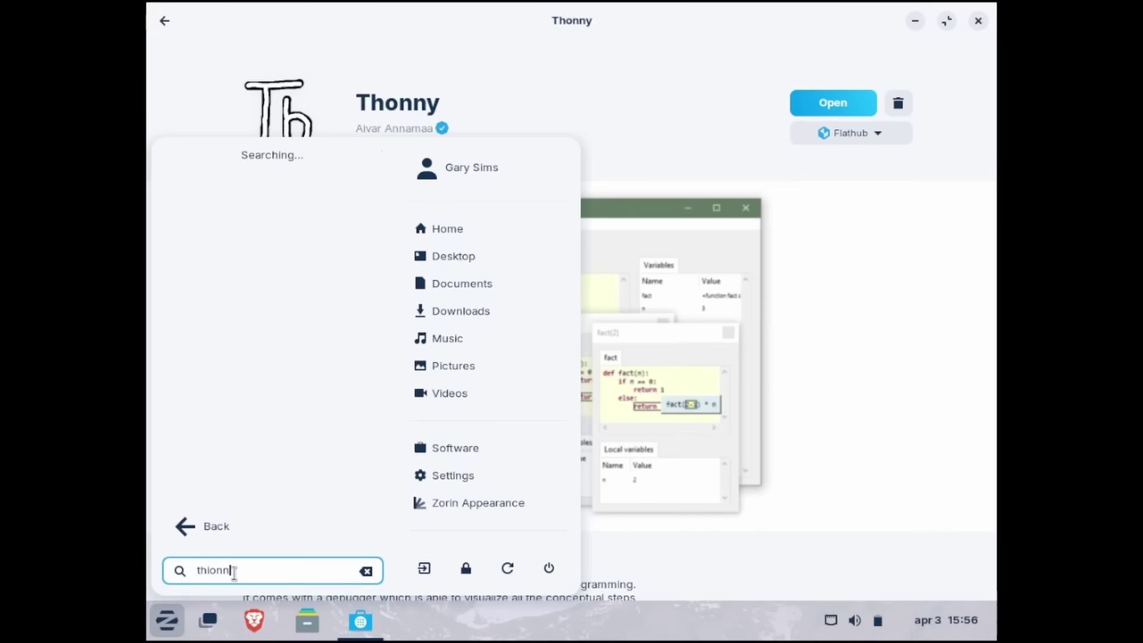
click(224, 168)
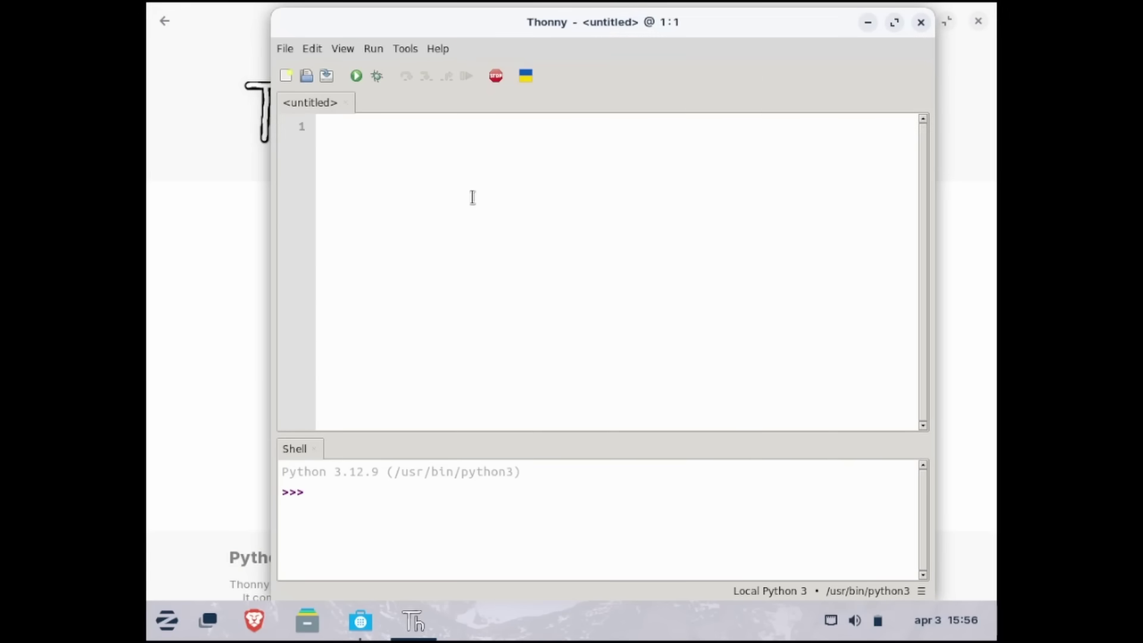
Write print("Hello, world!") in the Thonny editor.
text(print(")
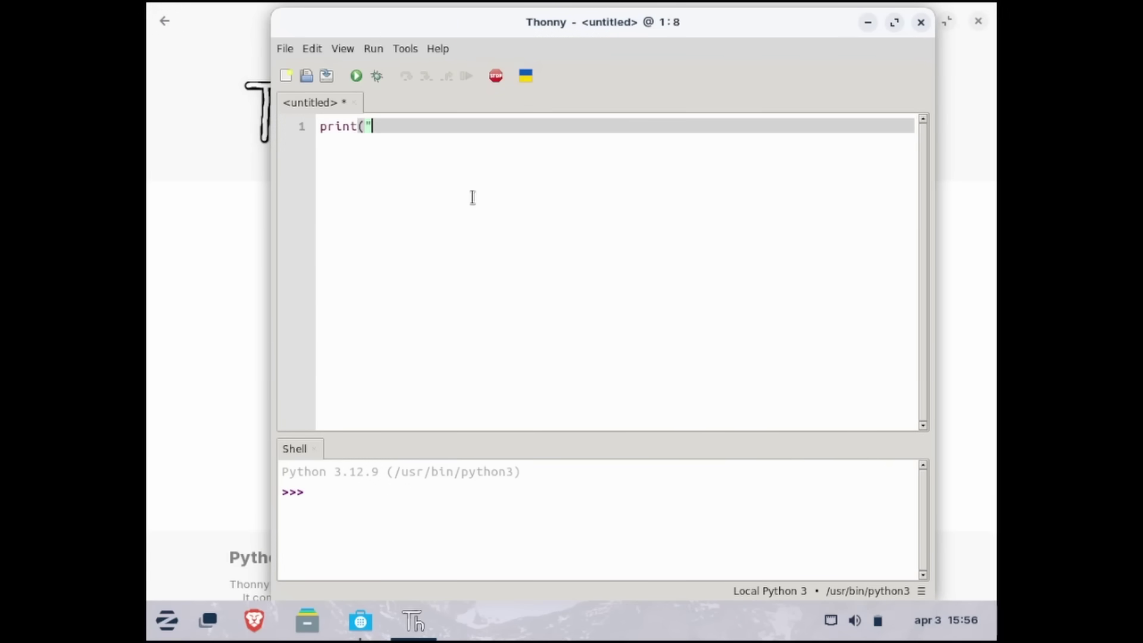
text(Hellow,)
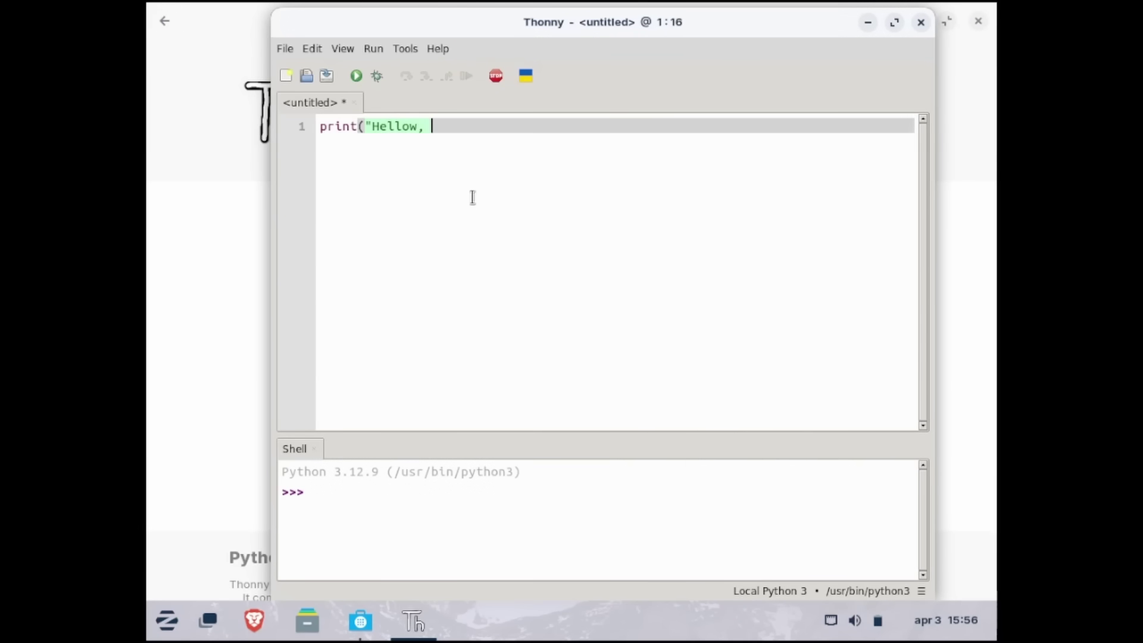
key(BackSpace)
key(BackSpace)
key(BackSpace)
text(, wpo)
key(BackSpace)
key(BackSpace)
text(orld)
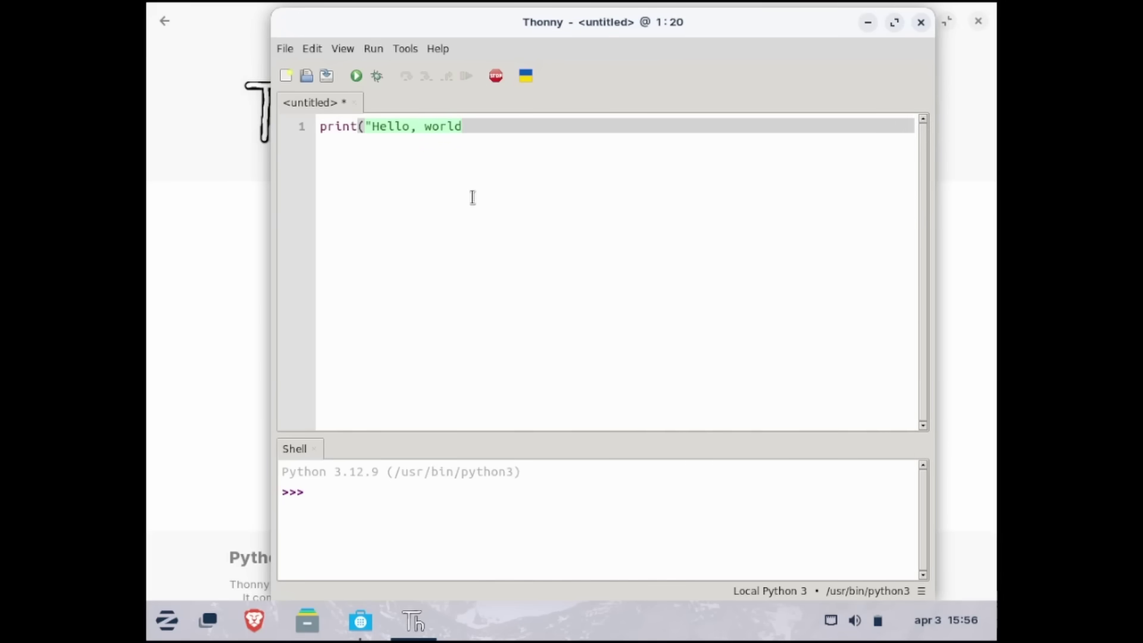
text(!"))
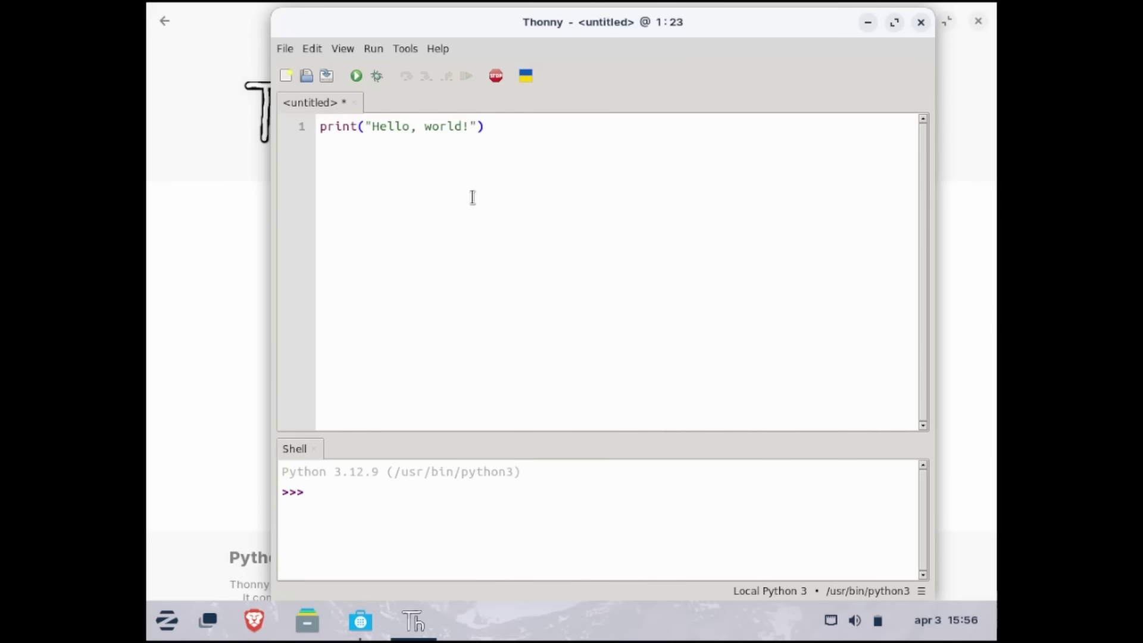
Run the script to print Hello, world!, then close Thonny without saving.
click(357, 76)
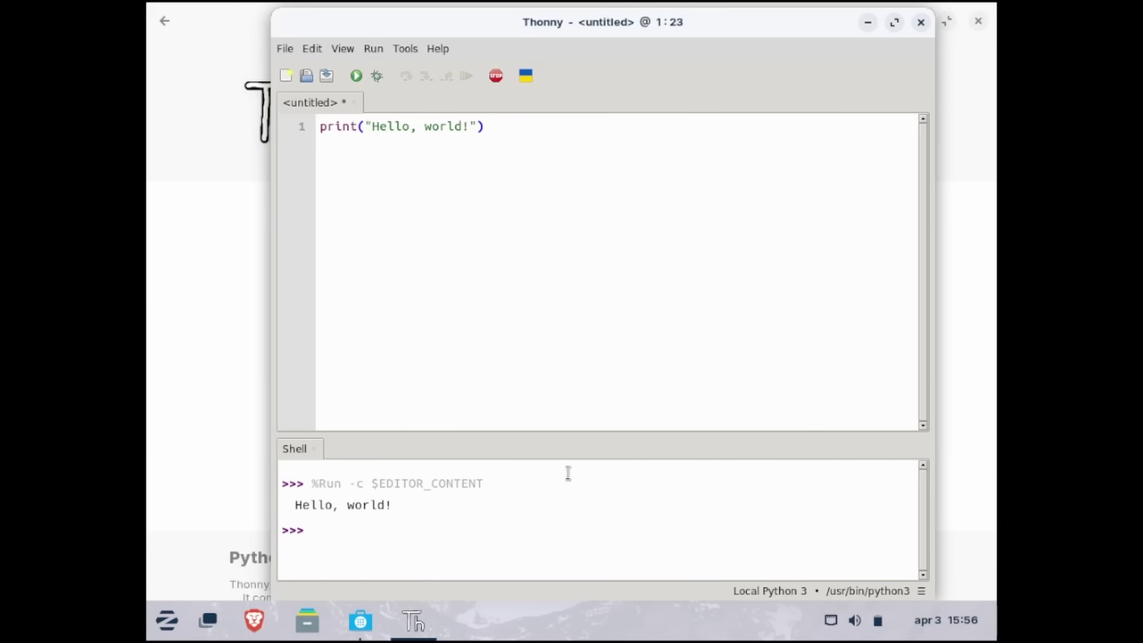
click(922, 23)
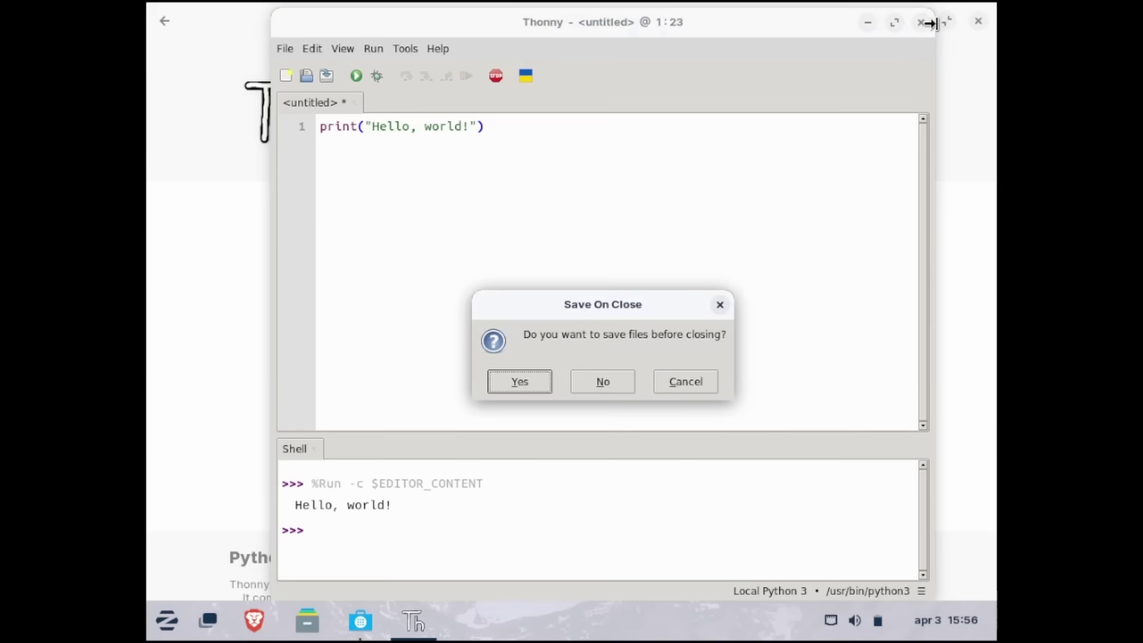
click(595, 381)
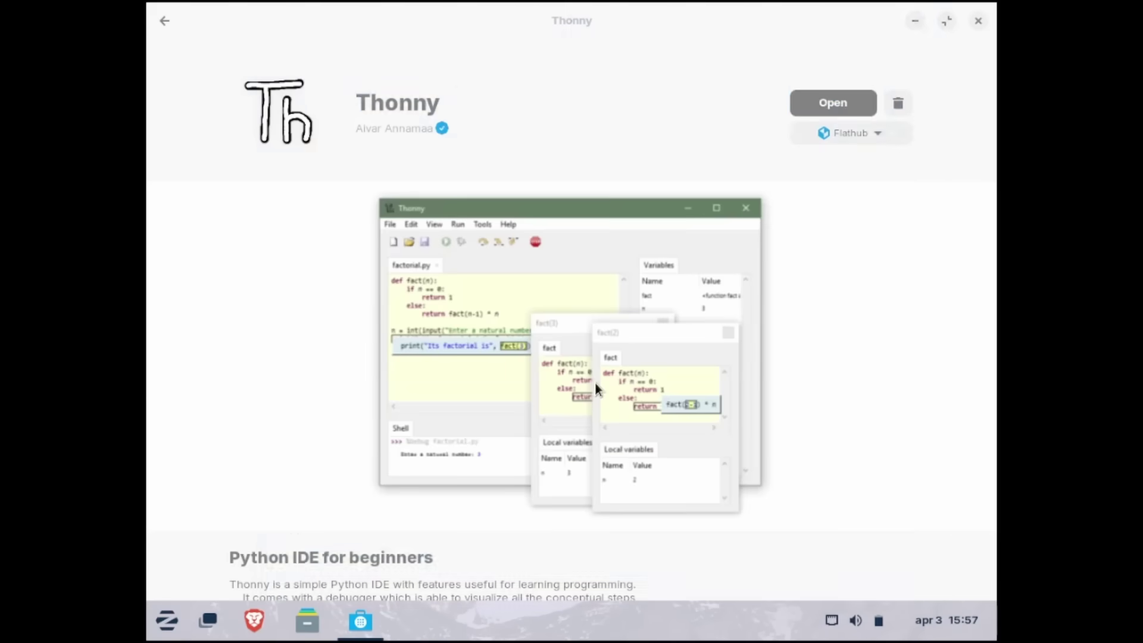
Open Brave maximized on its welcome page, then launch Software from the Zorin menu.
click(923, 23)
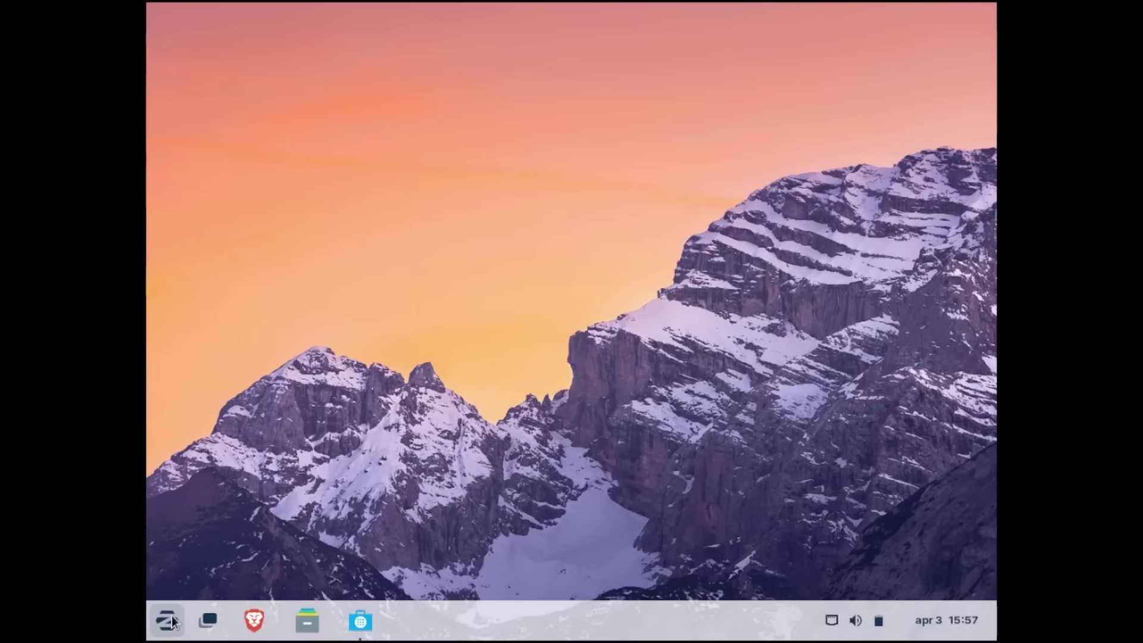
click(254, 620)
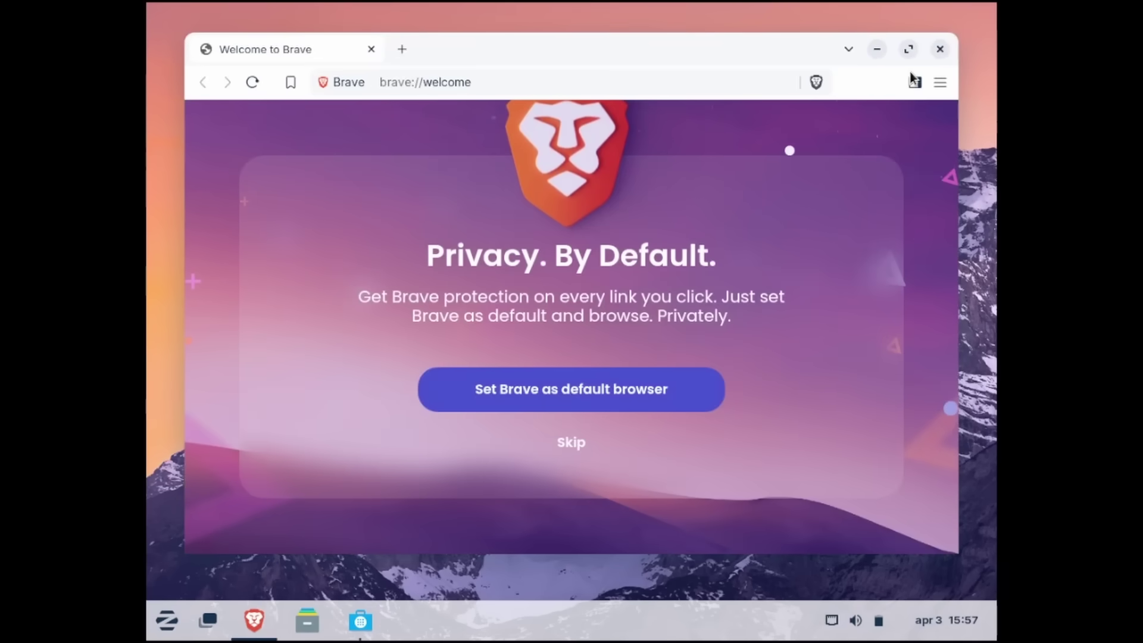
click(909, 50)
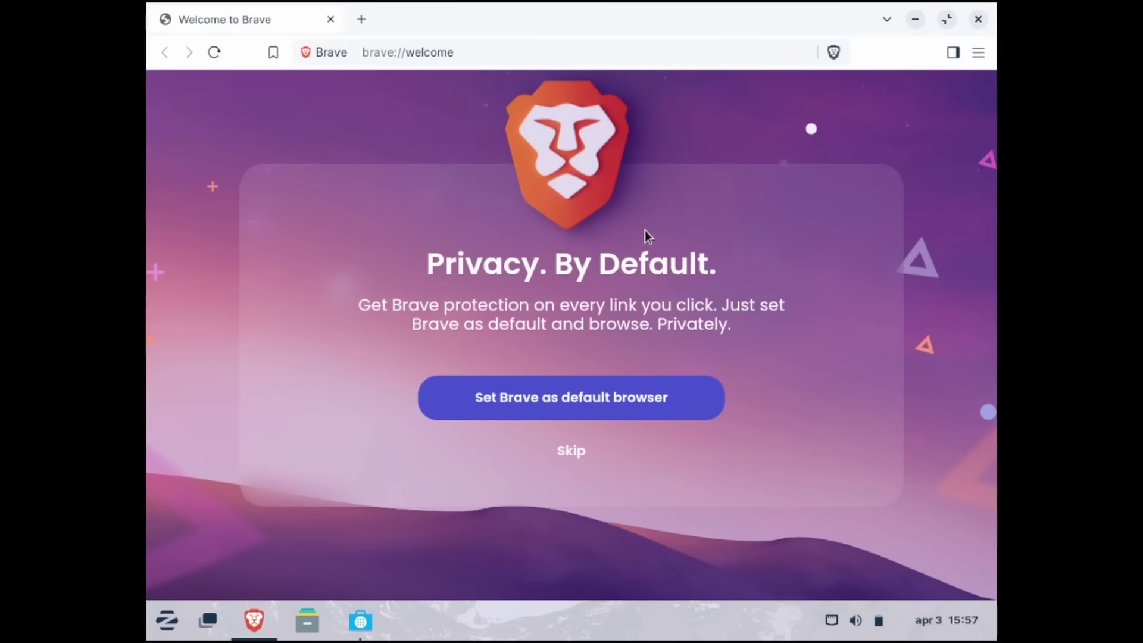
click(167, 620)
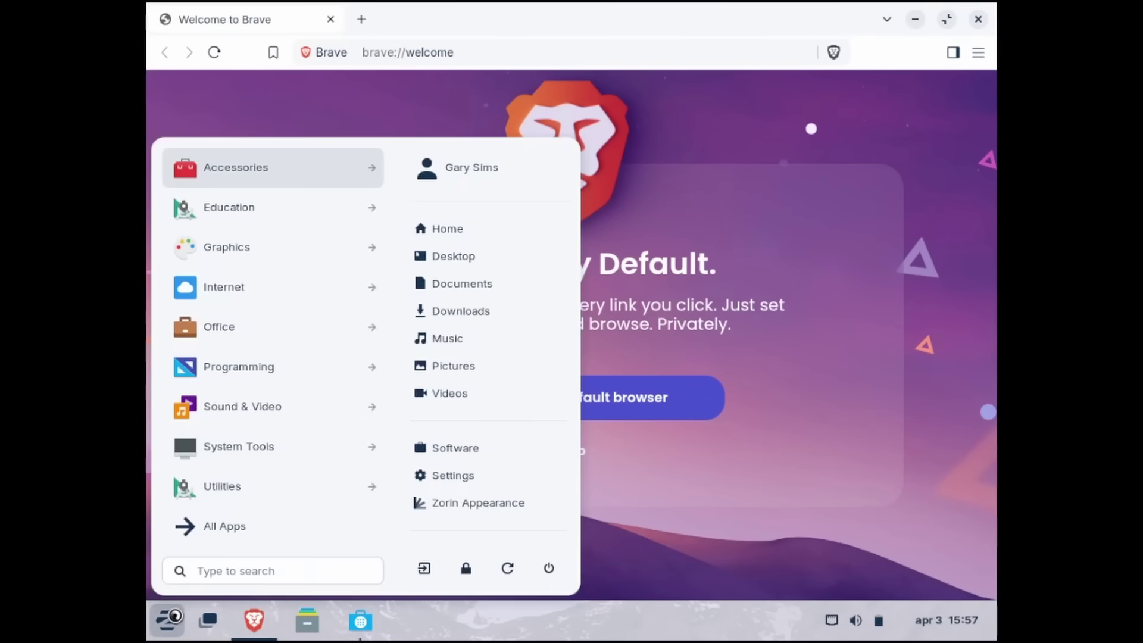
click(457, 447)
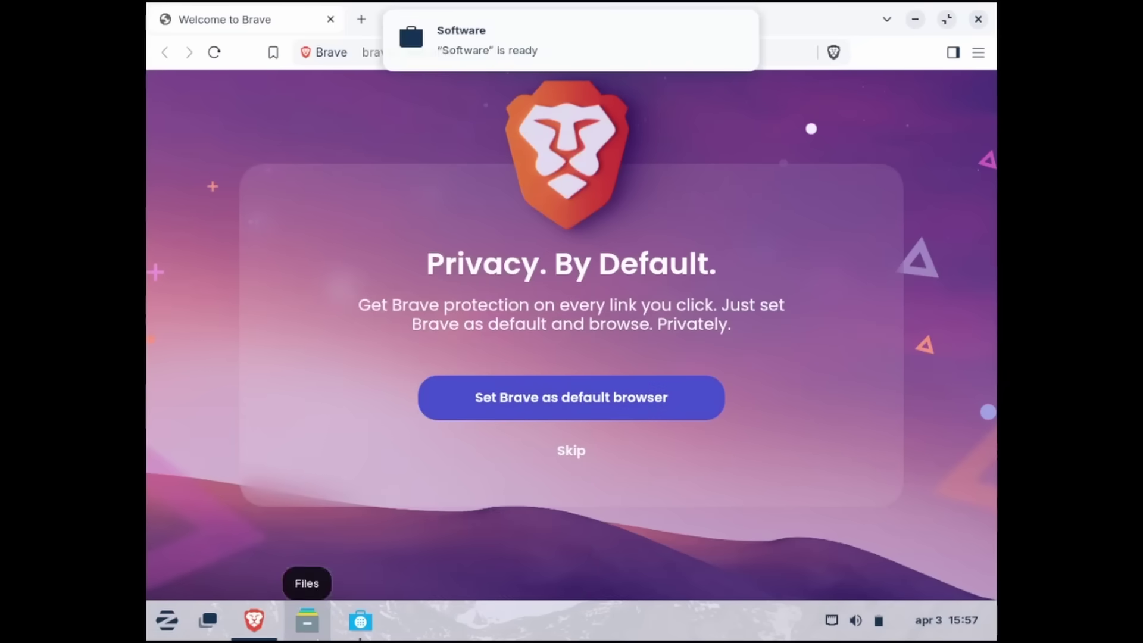
Search the Software store for chrome.
click(357, 629)
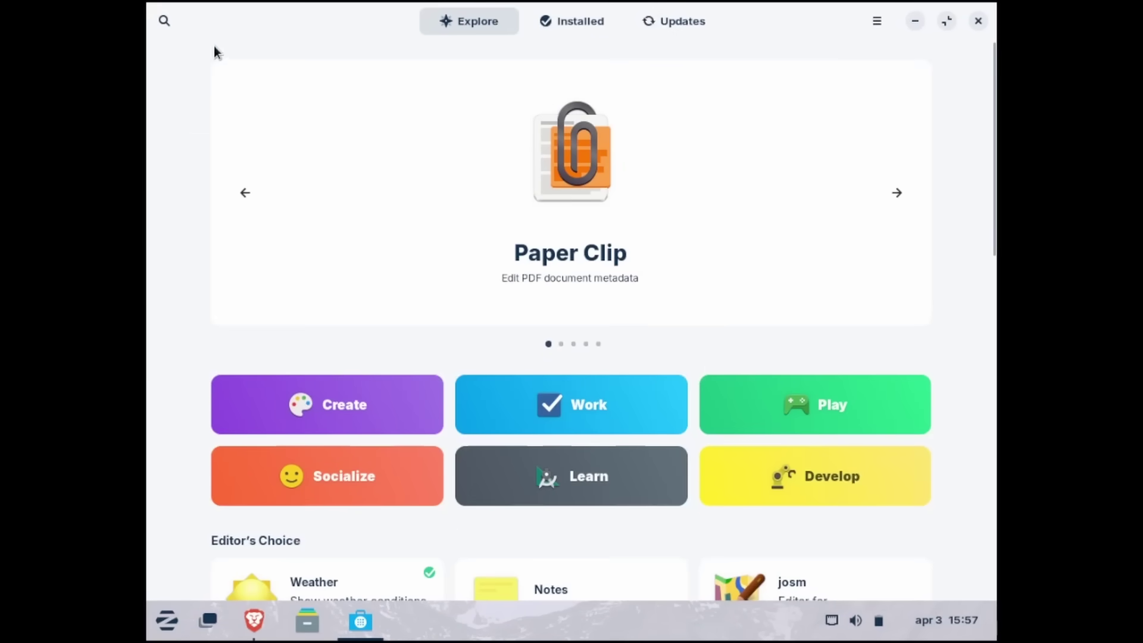
click(164, 22)
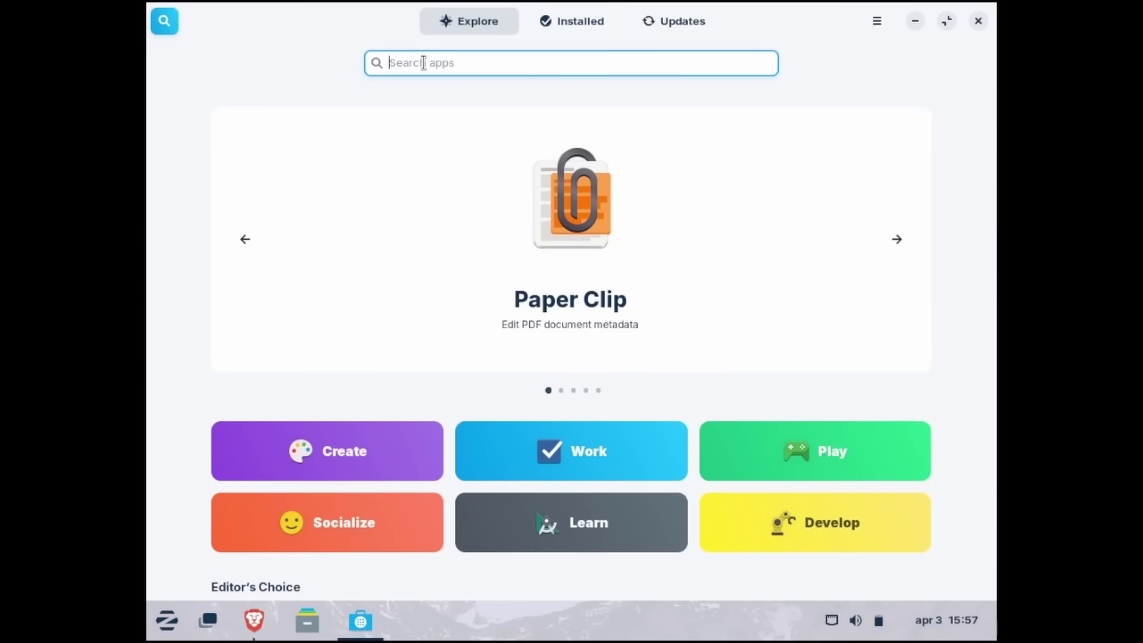
text(chrome)
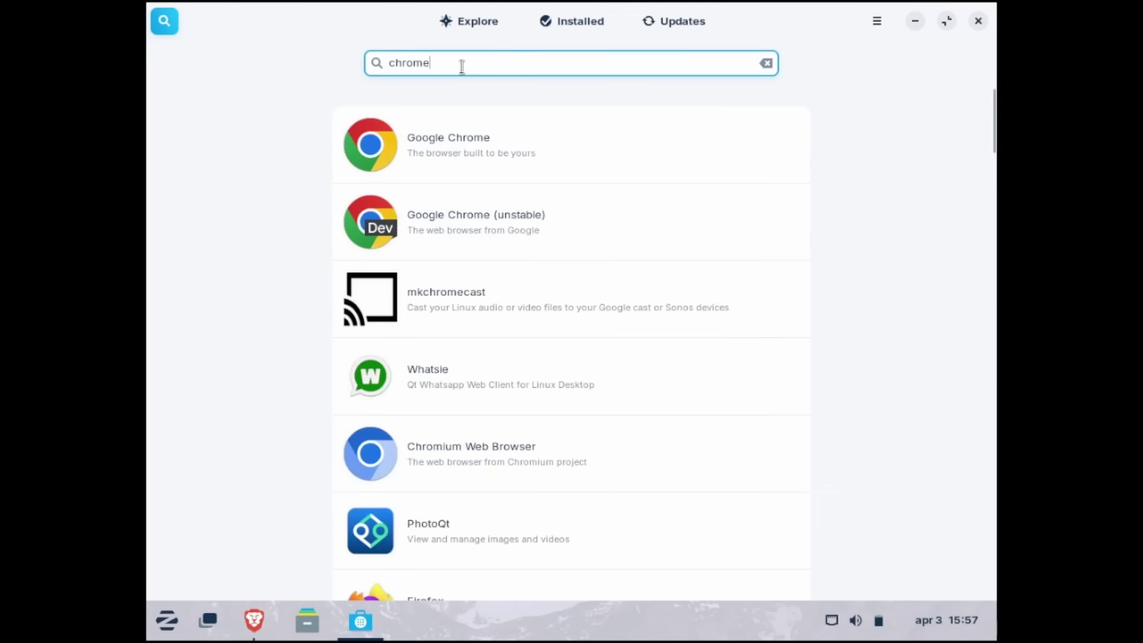
Replace the search with firefox, view Firefox's details, then close Software and Brave.
double_click(461, 66)
text(firefox)
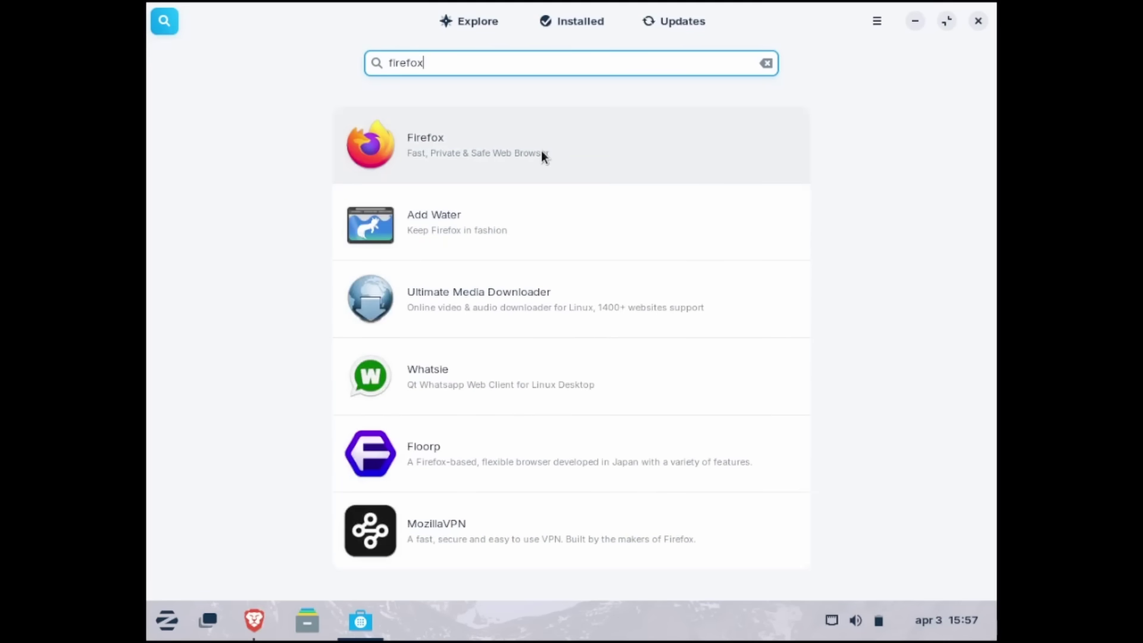
click(540, 153)
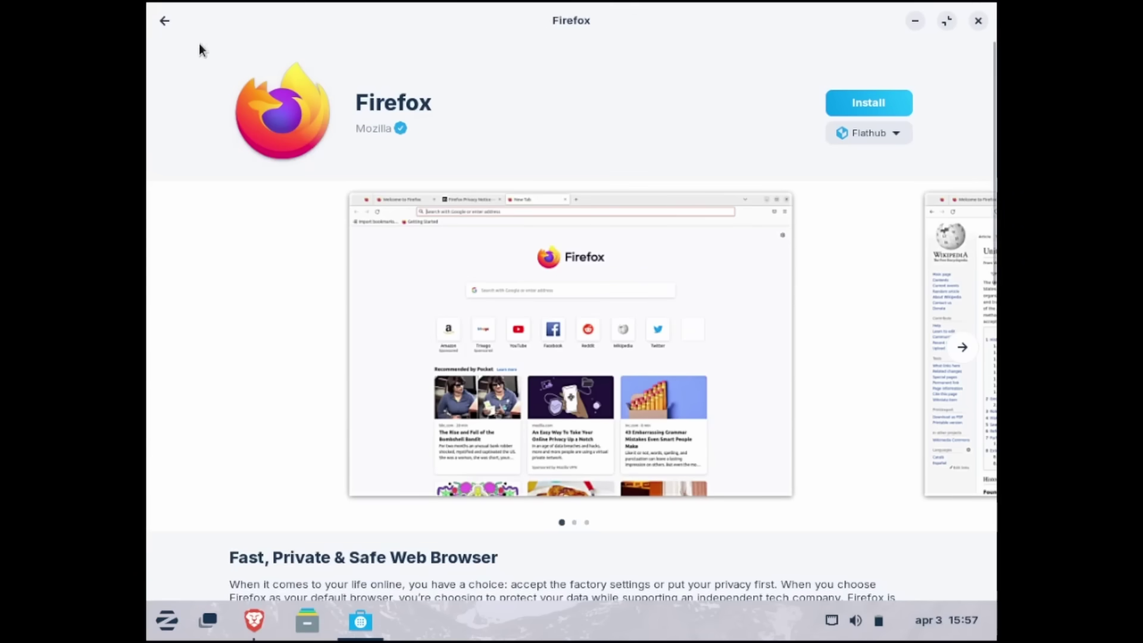
click(978, 21)
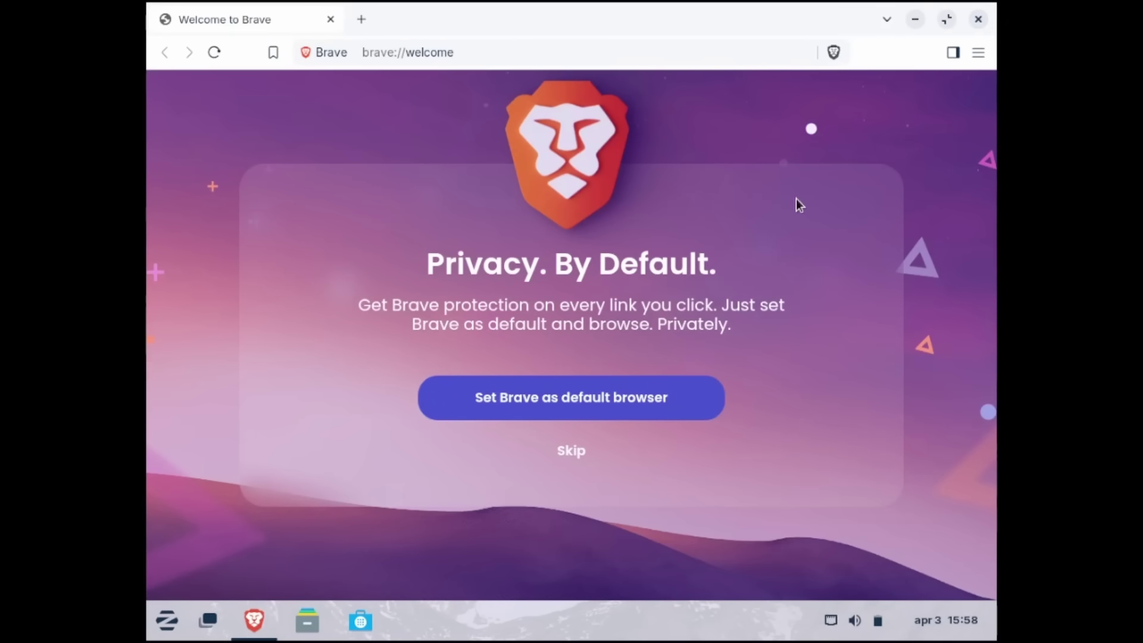
click(977, 19)
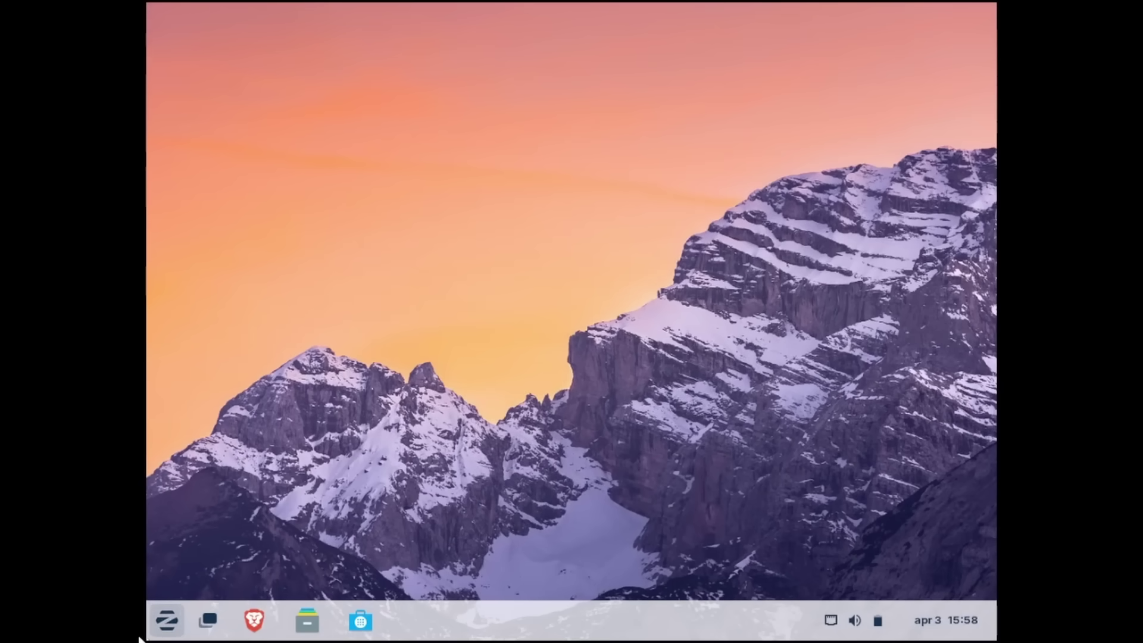
click(164, 622)
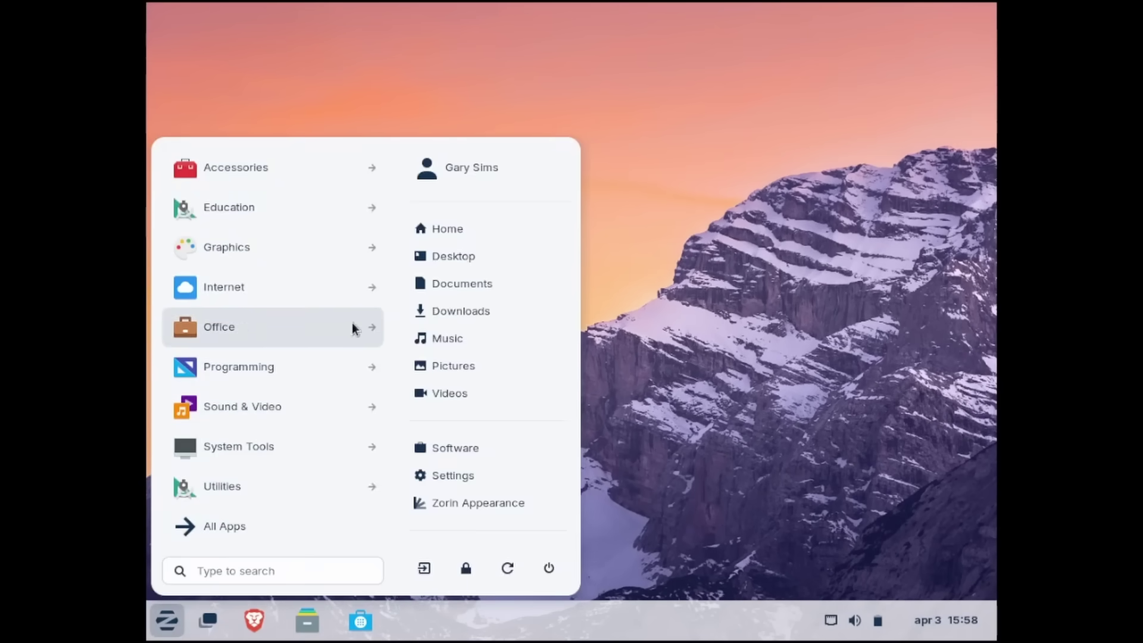
click(454, 474)
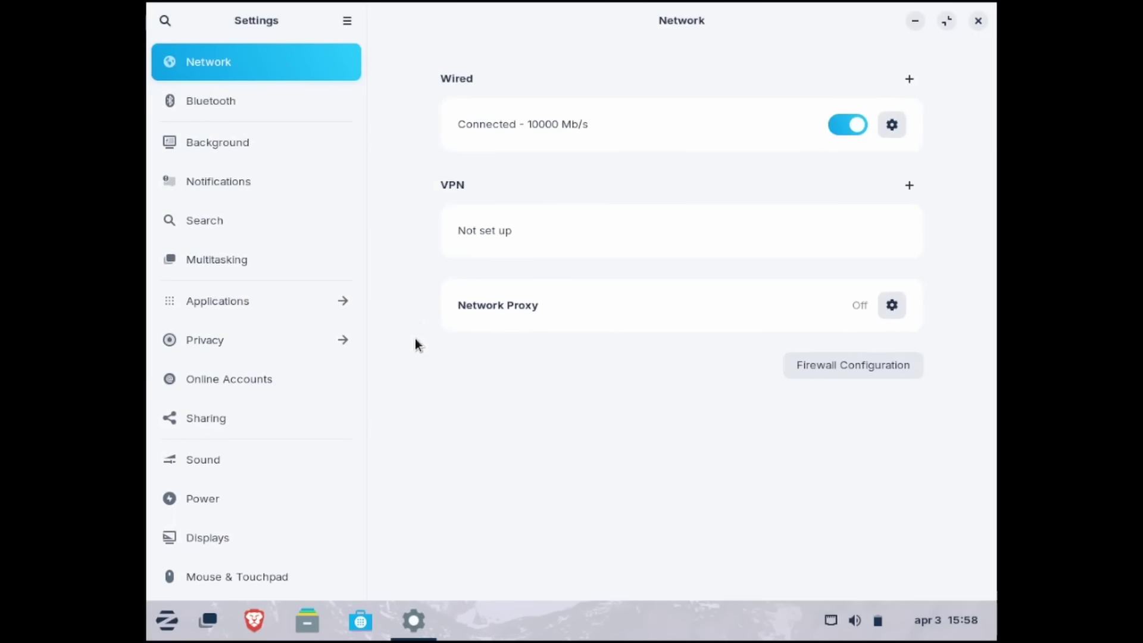
scroll(280, 229, down, 8)
scroll(273, 222, up, 8)
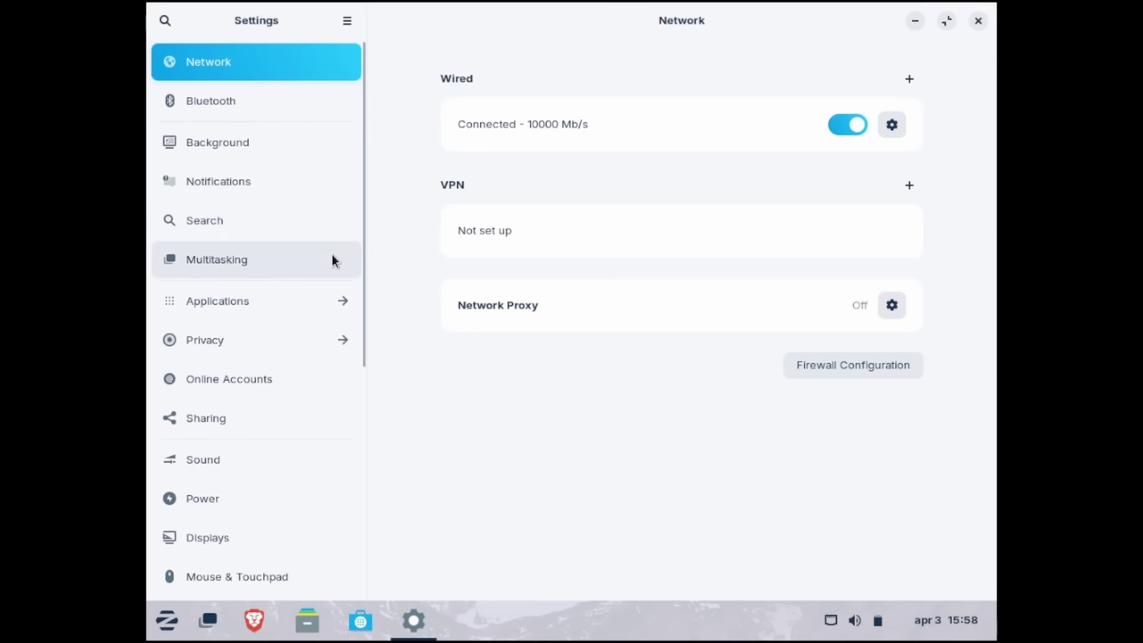
click(977, 22)
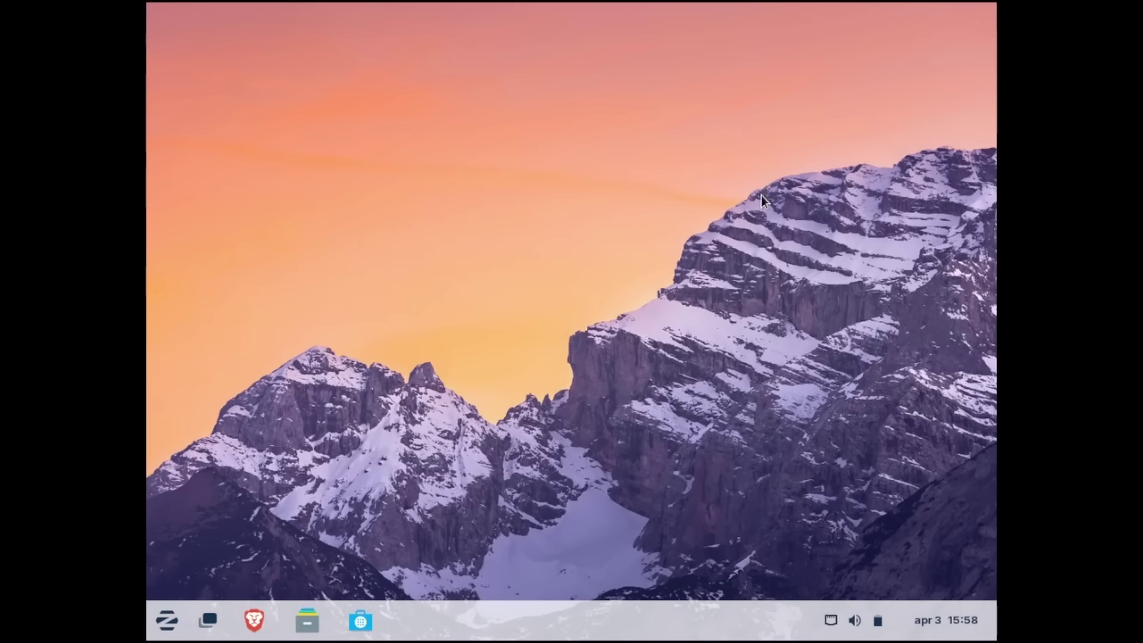